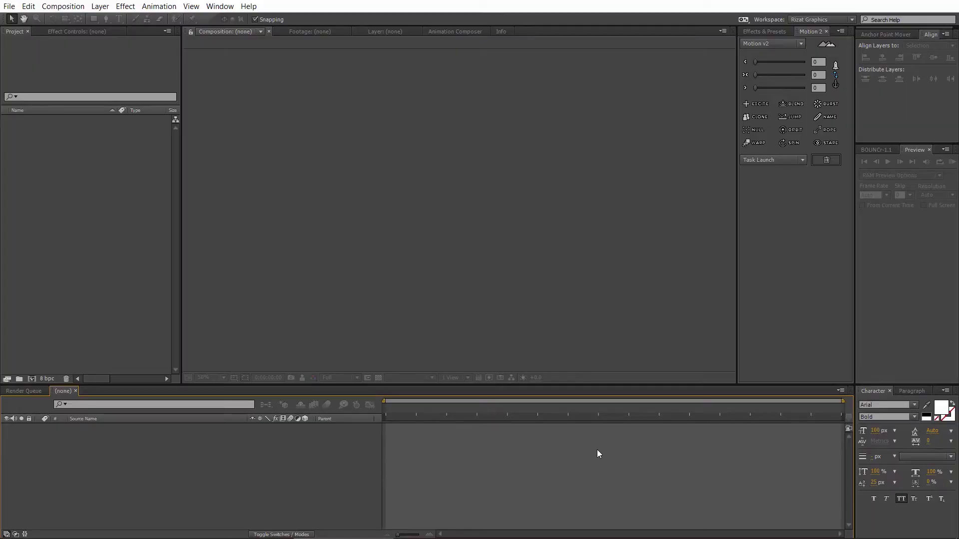
# Make a new composition named 3D LOGO at 1920×1080, 30 fps, lasting 10 seconds.
pyautogui.click(63, 6)
pyautogui.click(74, 22)
pyautogui.write('3')
pyautogui.write('D LOGO')
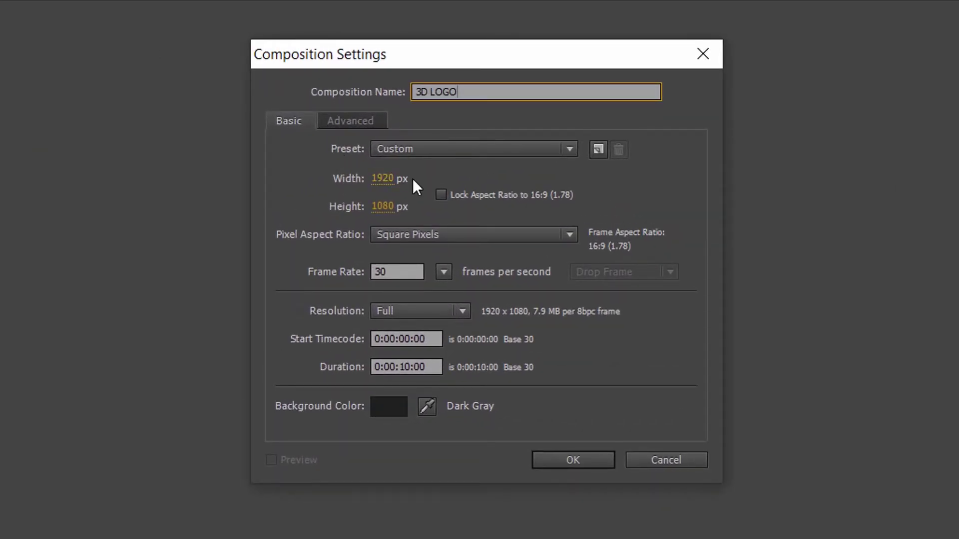
pyautogui.click(410, 270)
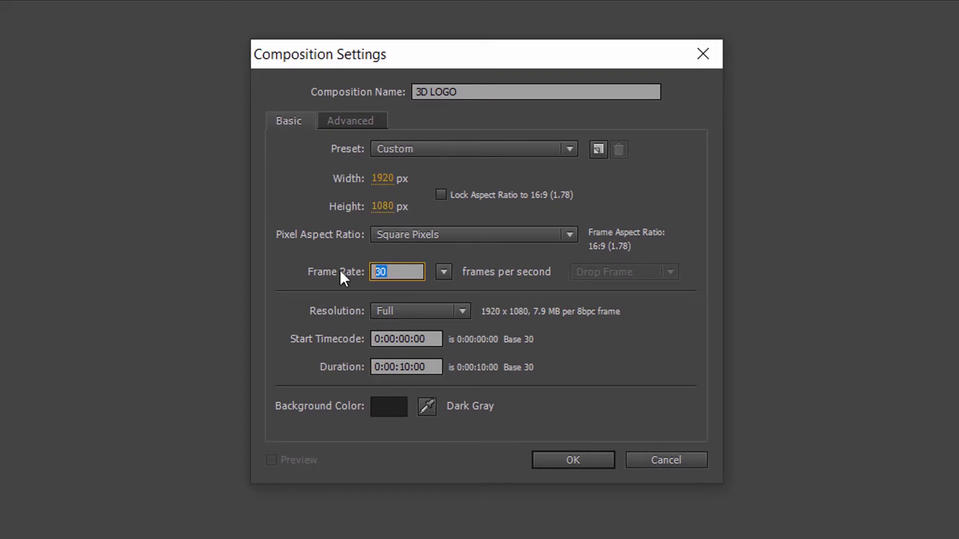
pyautogui.click(440, 370)
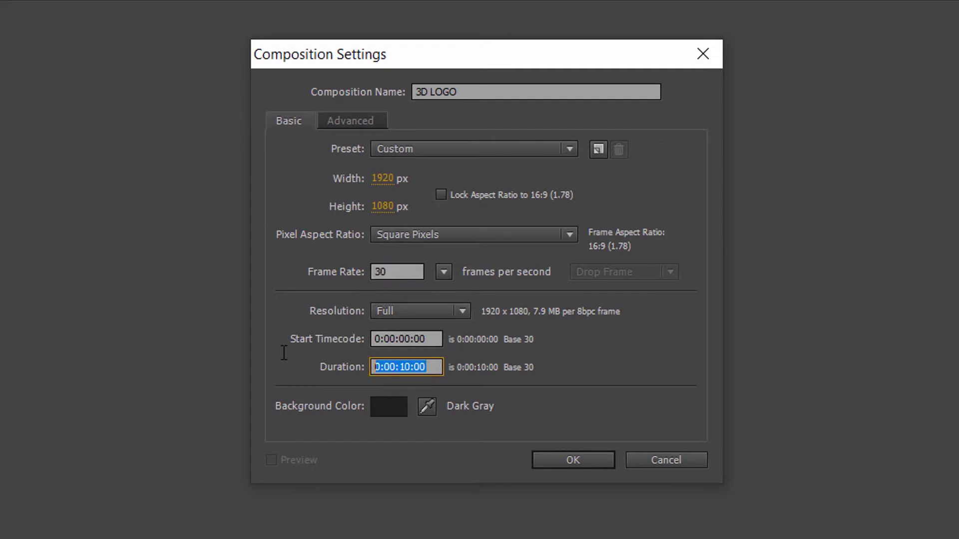
pyautogui.click(531, 340)
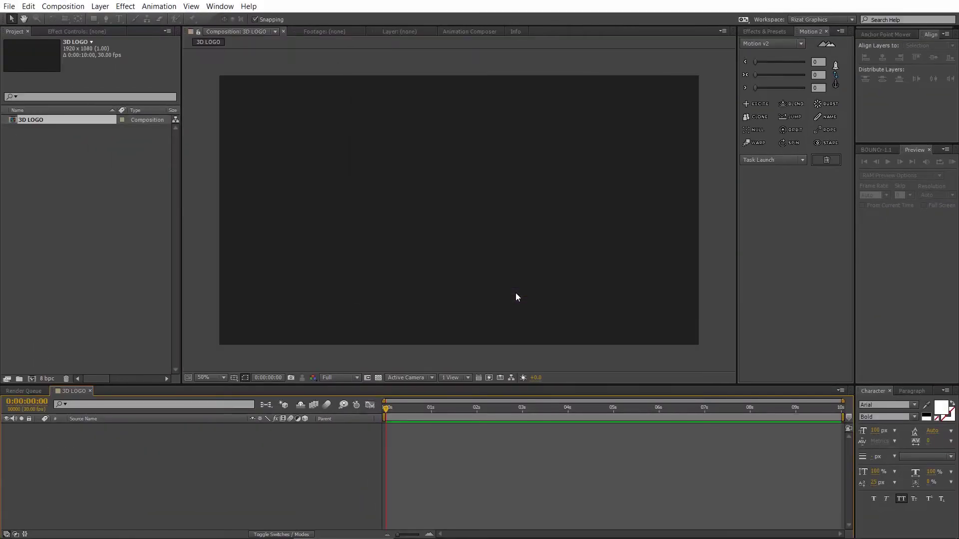
# Add a Deep Royal Blue solid layer as the background.
pyautogui.rightClick(231, 489)
pyautogui.moveTo(258, 376)
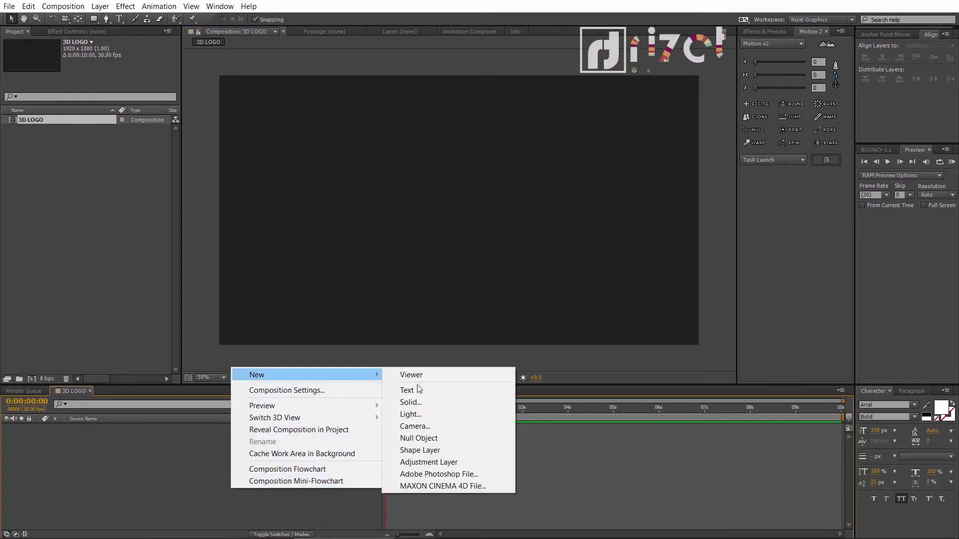
pyautogui.click(419, 402)
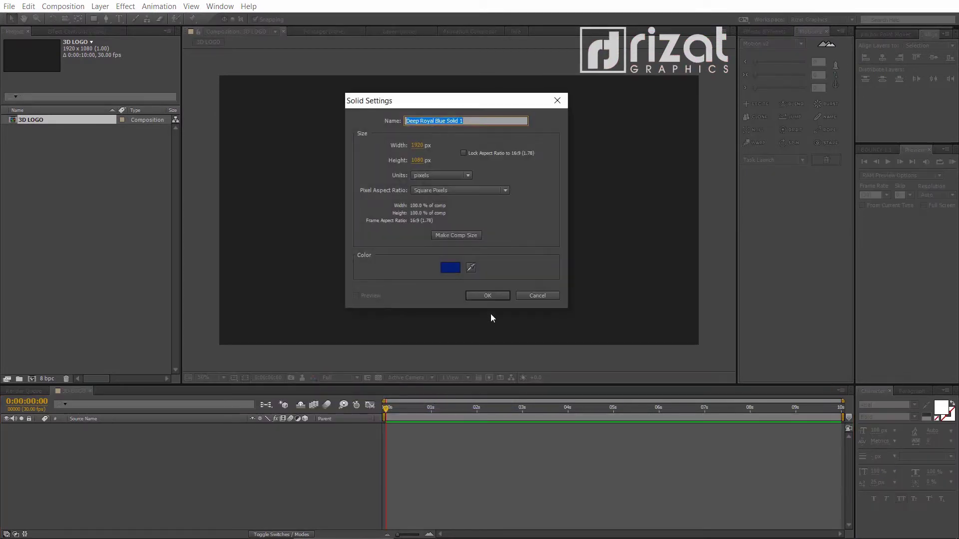
pyautogui.click(488, 296)
pyautogui.click(242, 450)
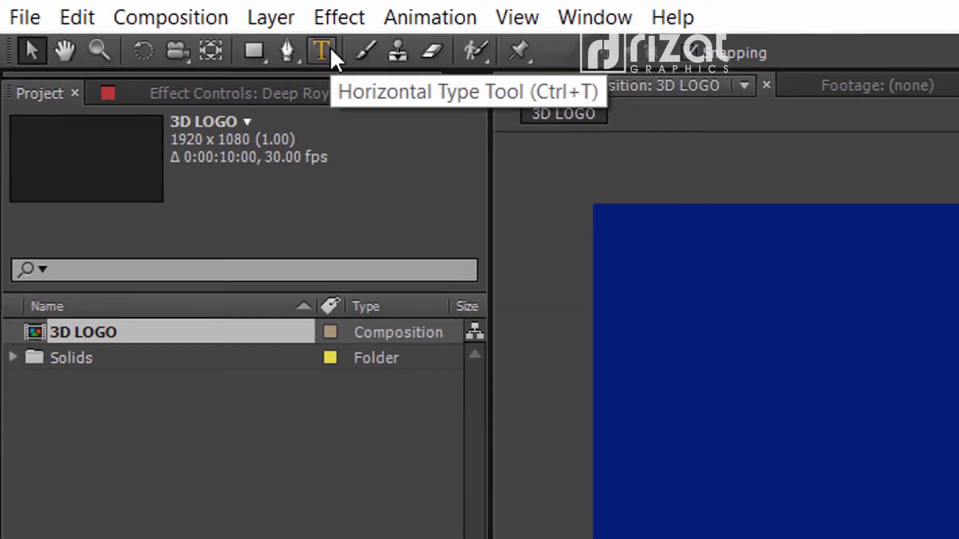
# Write a 3D LOGO text layer and set its font size to 275 px.
pyautogui.click(119, 19)
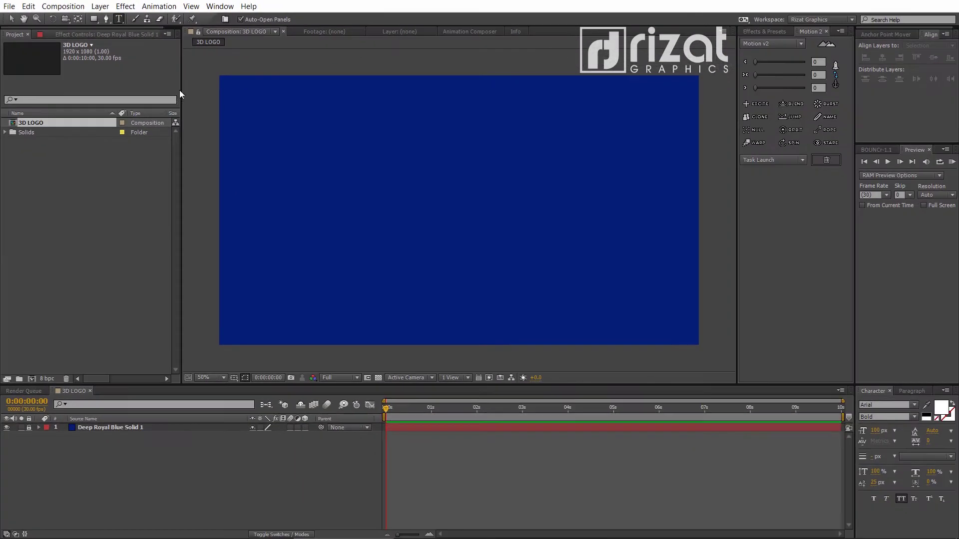
pyautogui.click(369, 236)
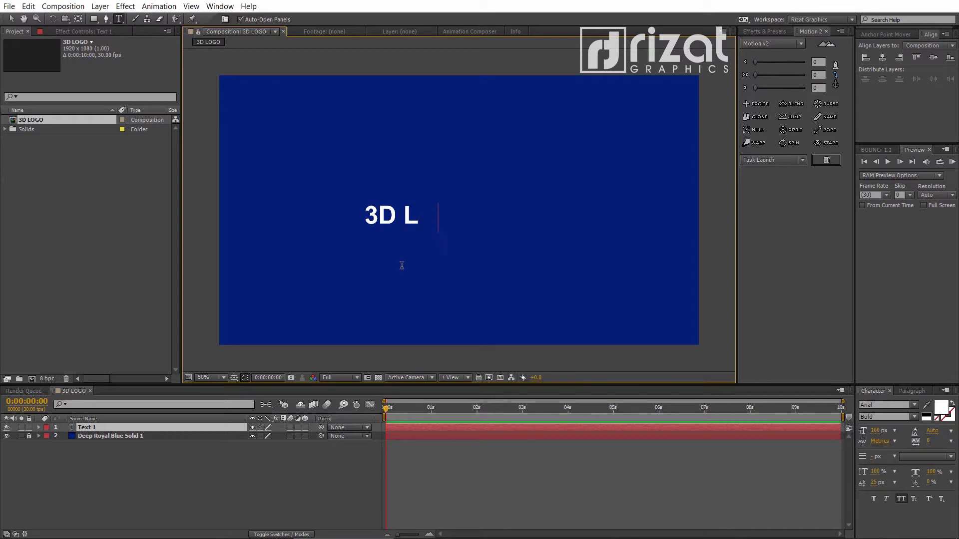
pyautogui.hotkey('ctrl', 'a')
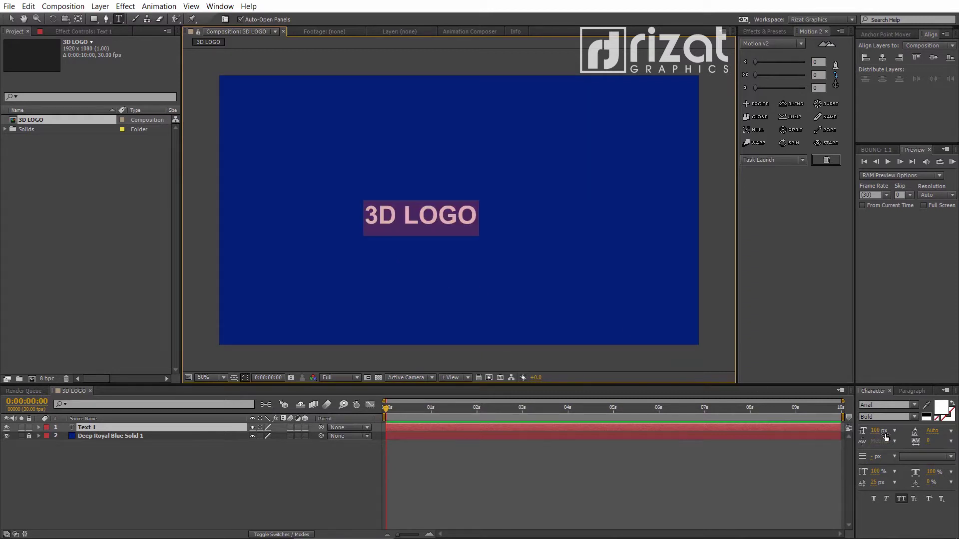
pyautogui.click(878, 431)
pyautogui.write('300')
pyautogui.press('Return')
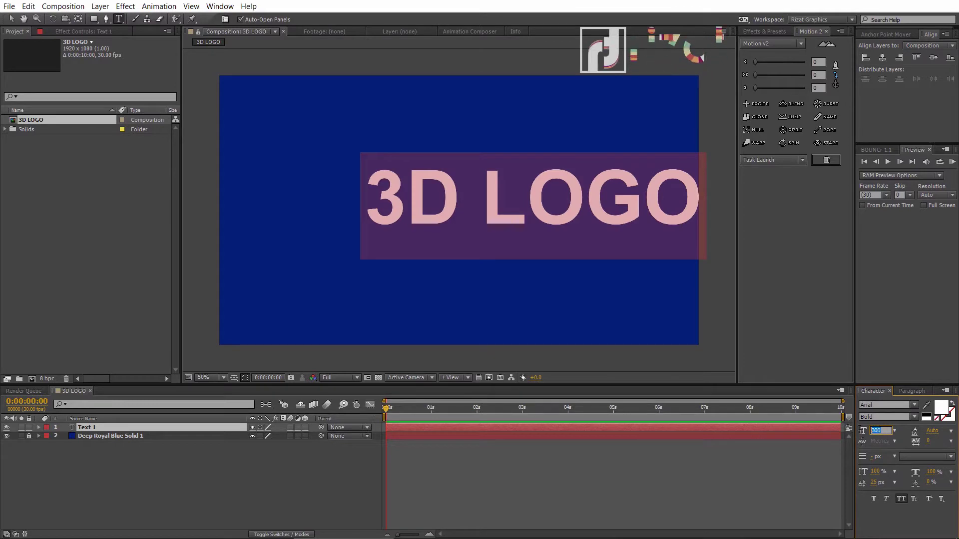
pyautogui.write('275')
pyautogui.press('Return')
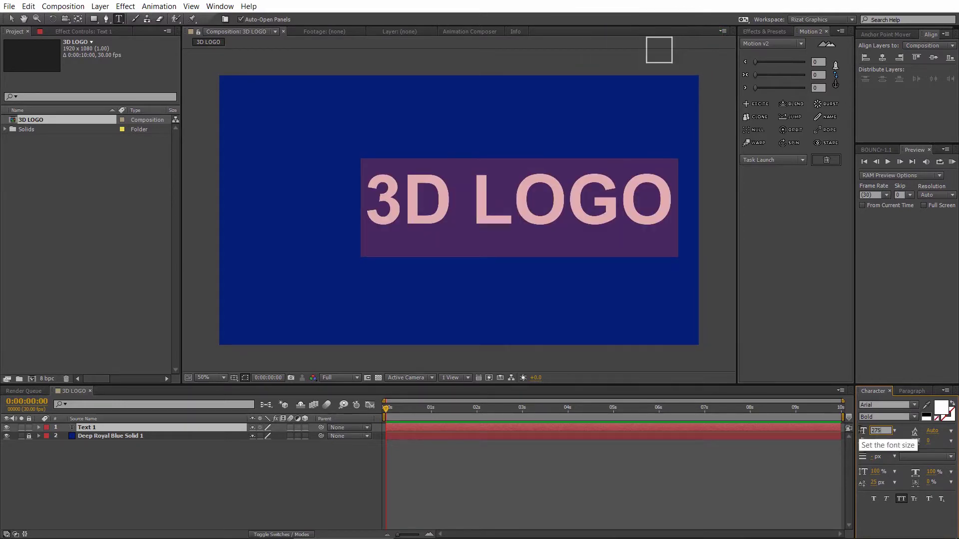
pyautogui.click(808, 457)
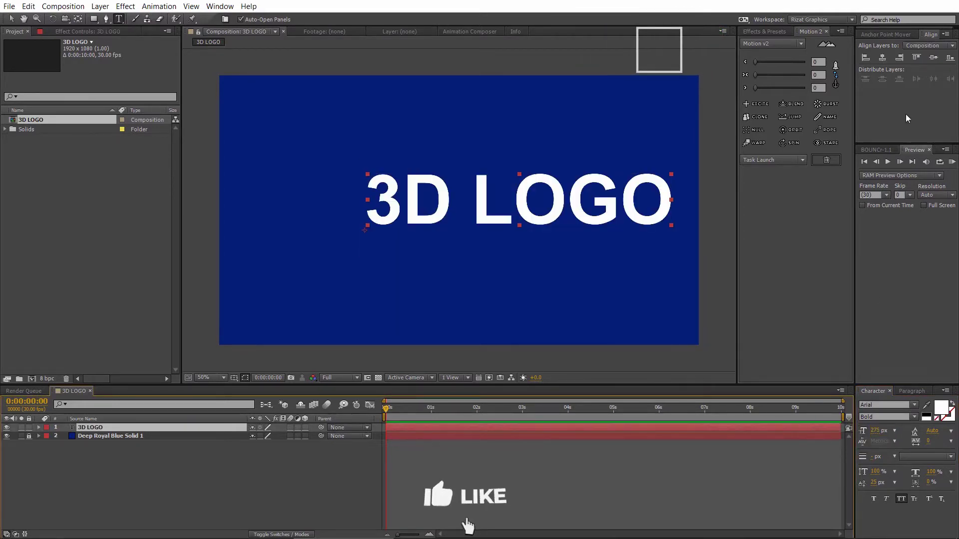
# Centre the text's anchor point and align the text to the composition's centre.
pyautogui.click(885, 34)
pyautogui.click(883, 66)
pyautogui.click(931, 34)
pyautogui.click(933, 58)
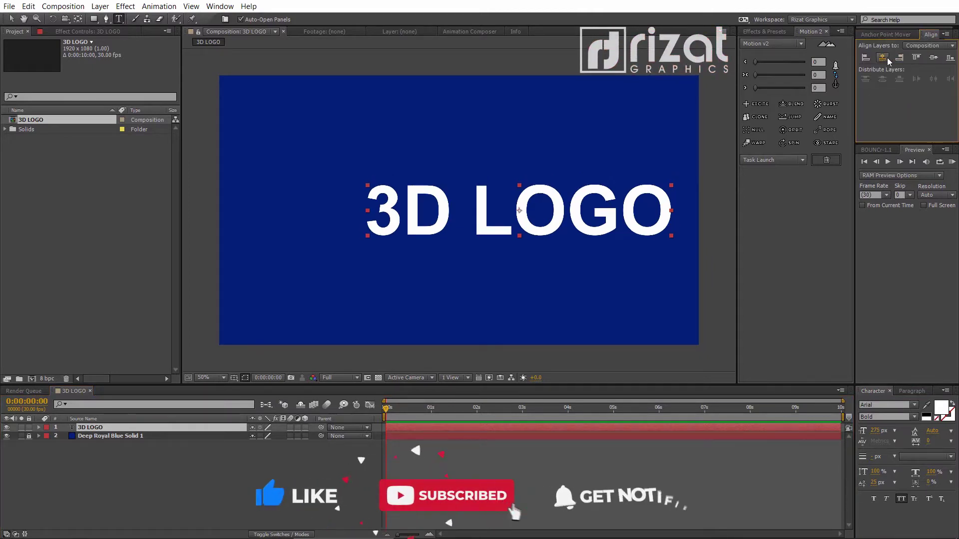
pyautogui.click(882, 58)
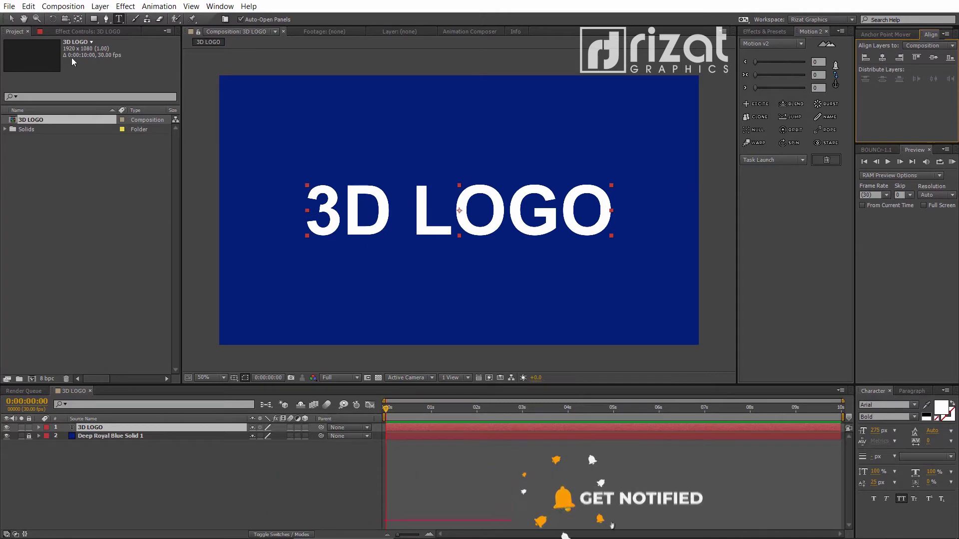
pyautogui.click(12, 20)
pyautogui.click(183, 454)
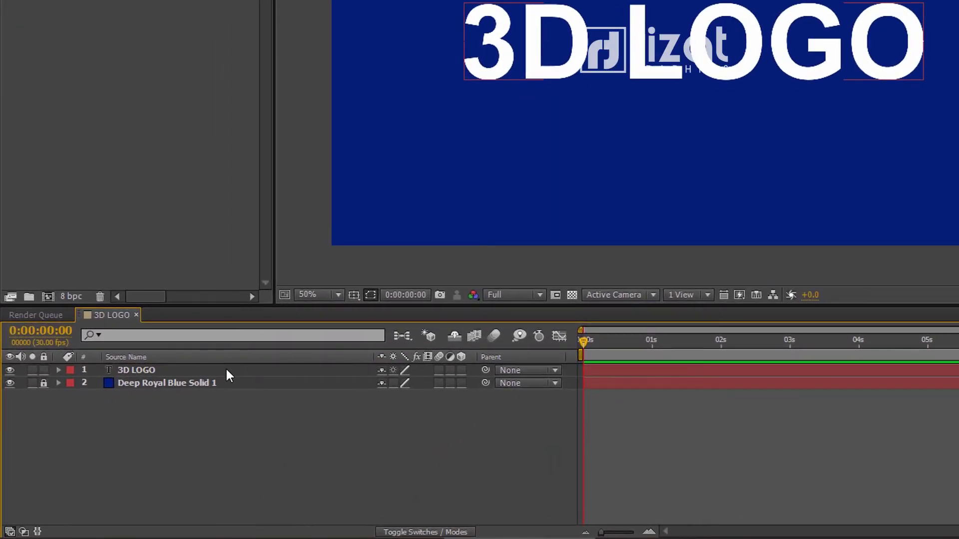
# Pre-compose the 3D LOGO text layer into a composition named 3D LOGO COMP.
pyautogui.rightClick(226, 372)
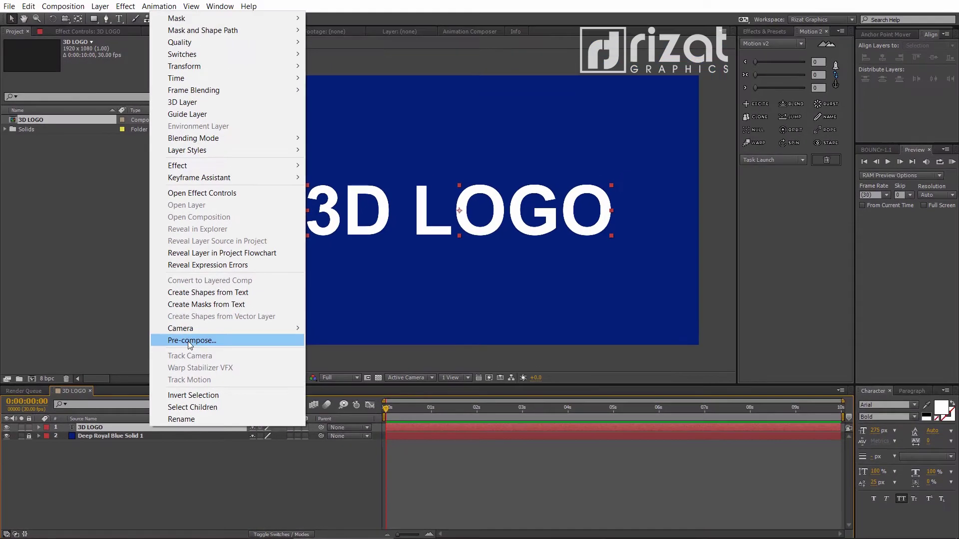
pyautogui.click(285, 237)
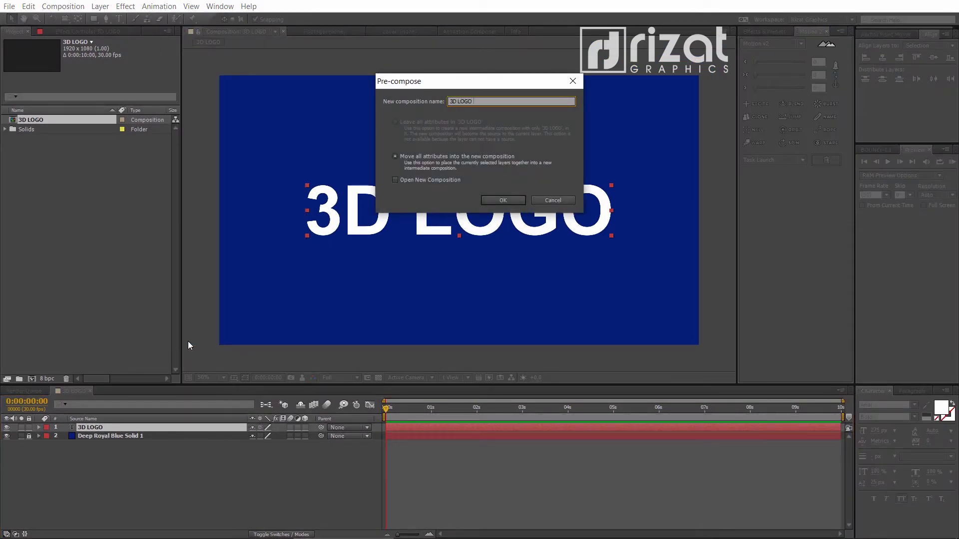
pyautogui.write('3D LOGO COMP')
pyautogui.press('Return')
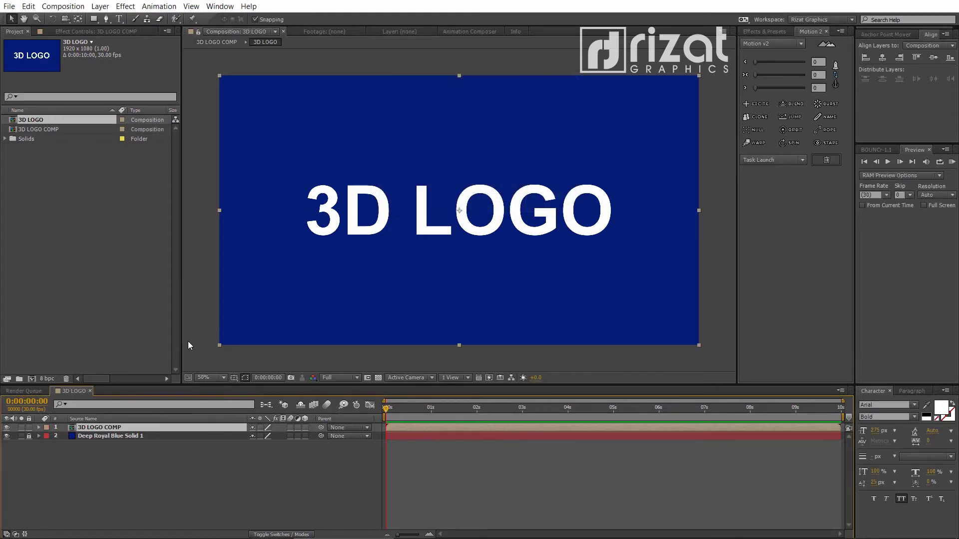
# Inside 3D LOGO COMP, pre-compose the text layer again as LOGO OR TEXT.
pyautogui.doubleClick(143, 428)
pyautogui.rightClick(144, 427)
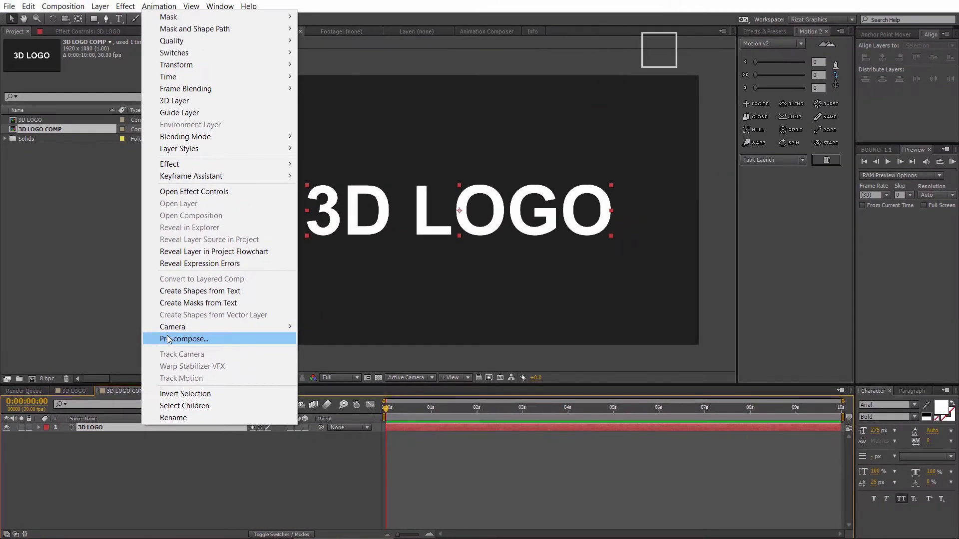
pyautogui.click(168, 339)
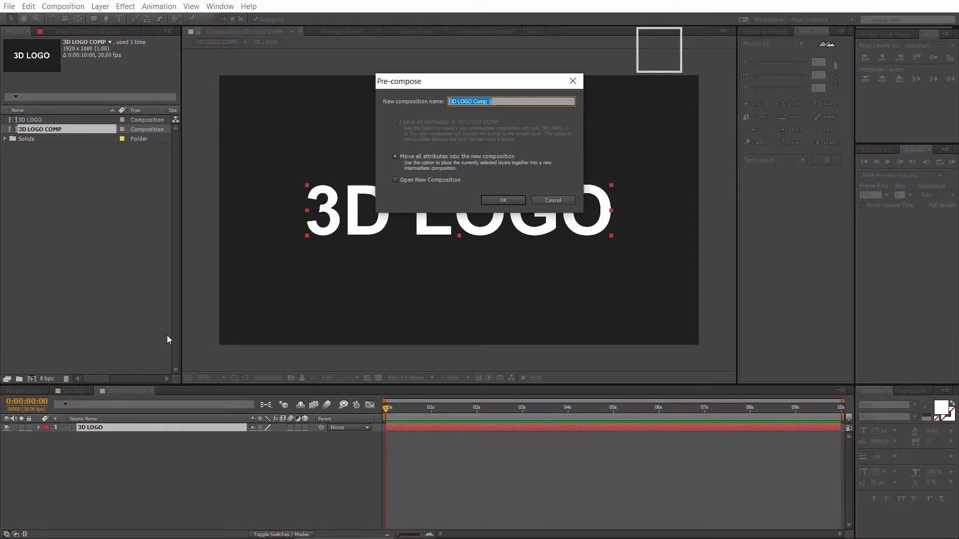
pyautogui.press('BackSpace')
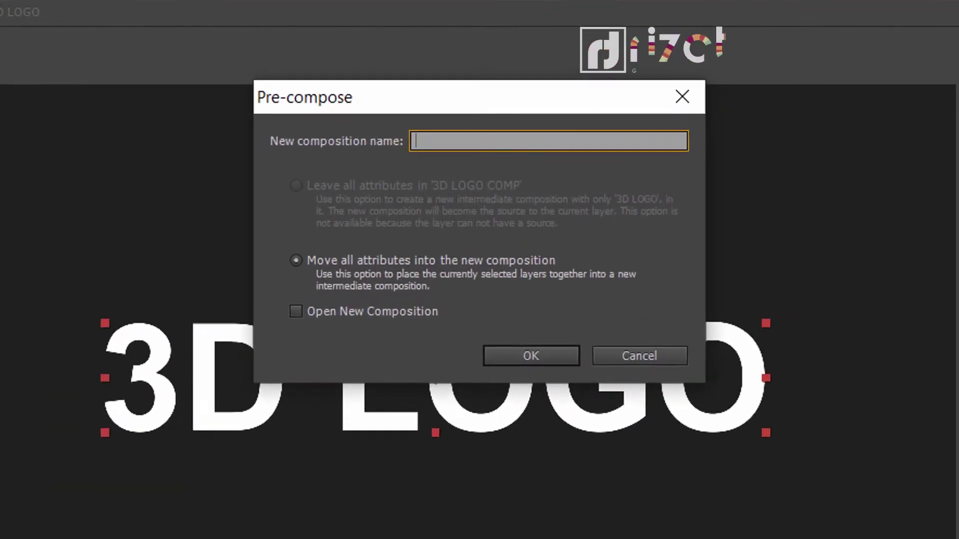
pyautogui.write('LOGO OR TEXT')
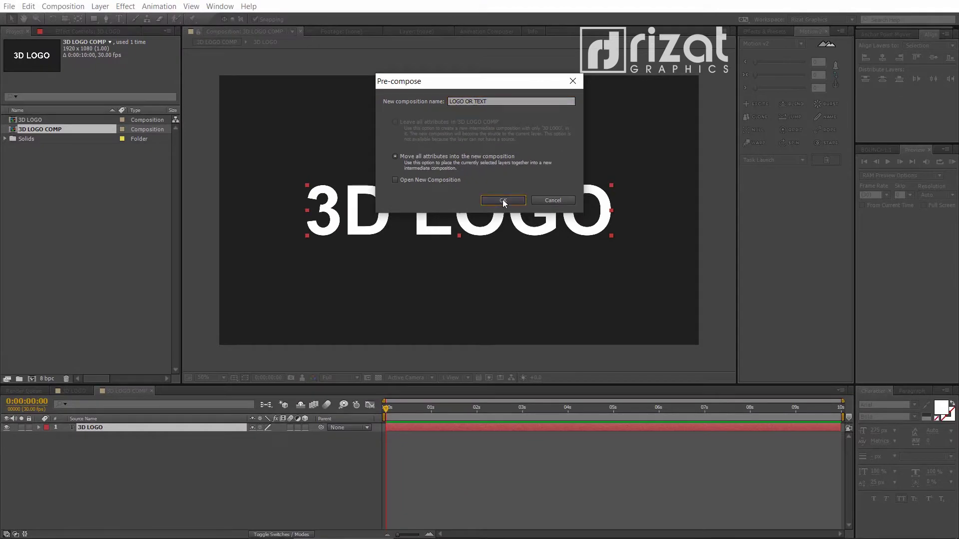
pyautogui.click(531, 356)
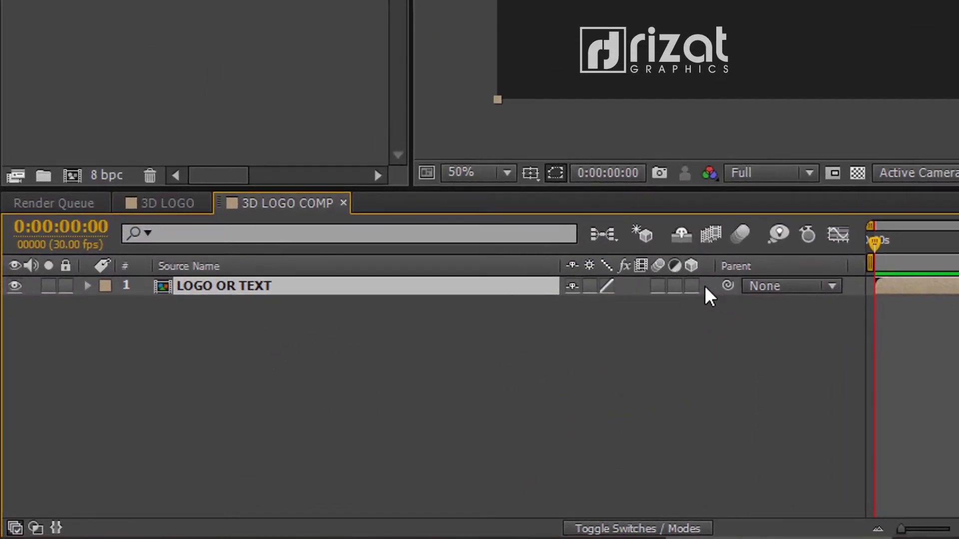
# Make LOGO OR TEXT a 3D layer and apply the Exposure effect to it.
pyautogui.click(690, 286)
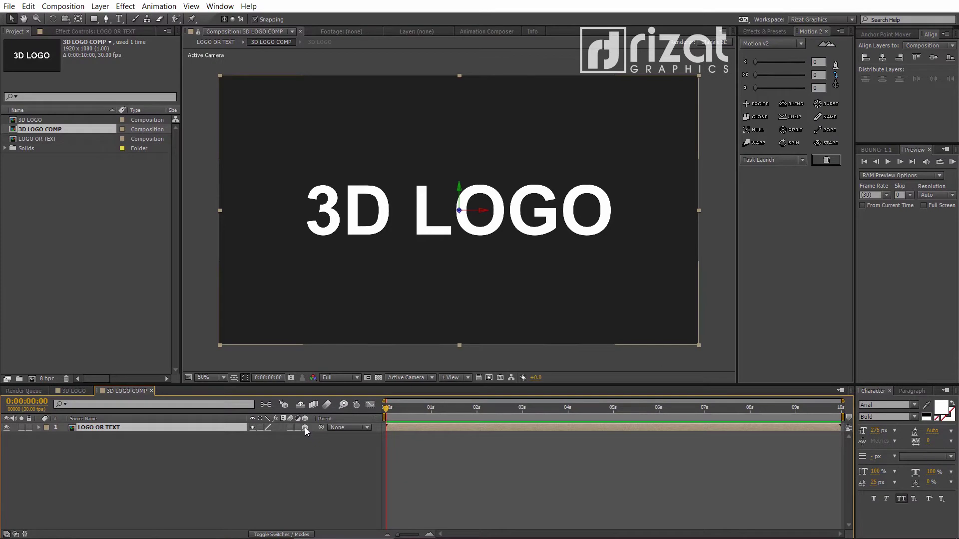
pyautogui.click(757, 31)
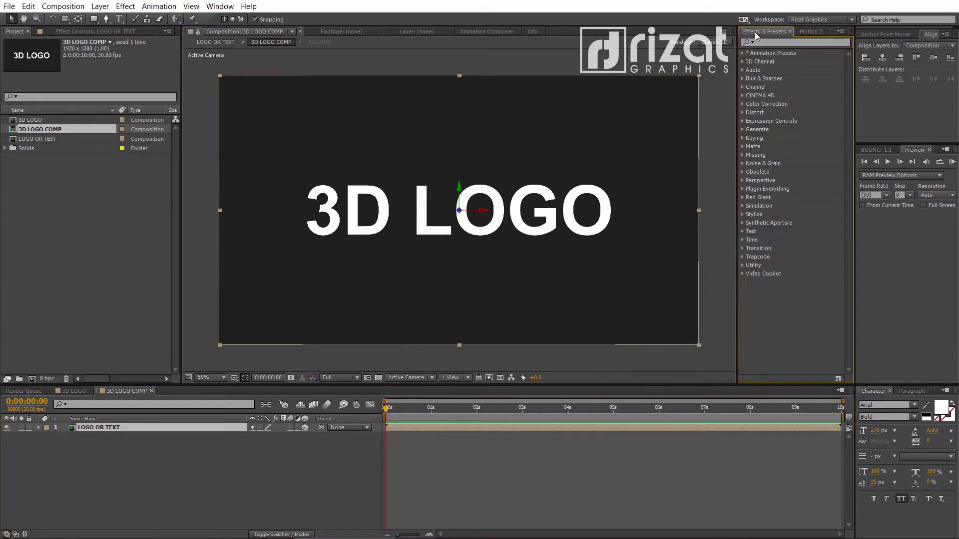
pyautogui.write('expos')
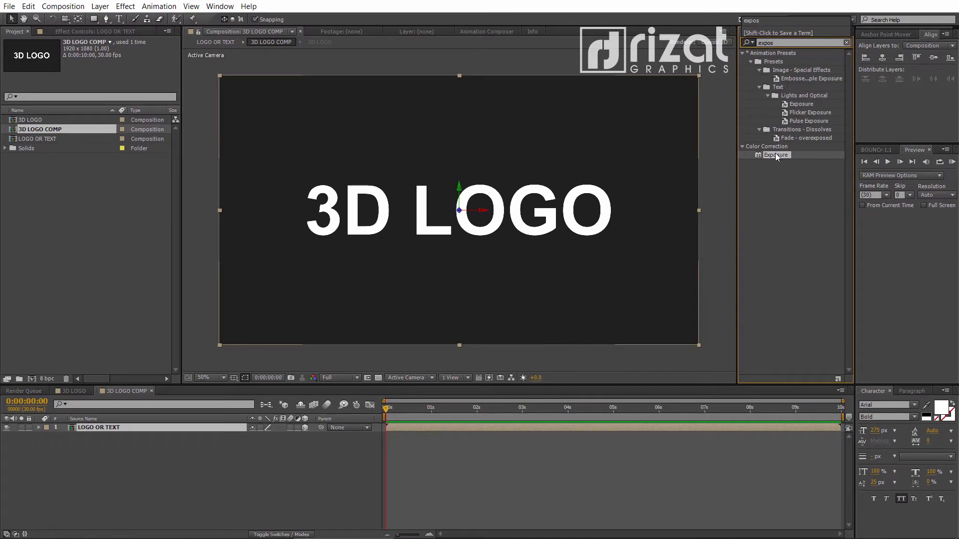
pyautogui.moveTo(776, 156); pyautogui.dragTo(637, 192)
pyautogui.moveTo(529, 216); pyautogui.dragTo(529, 216)
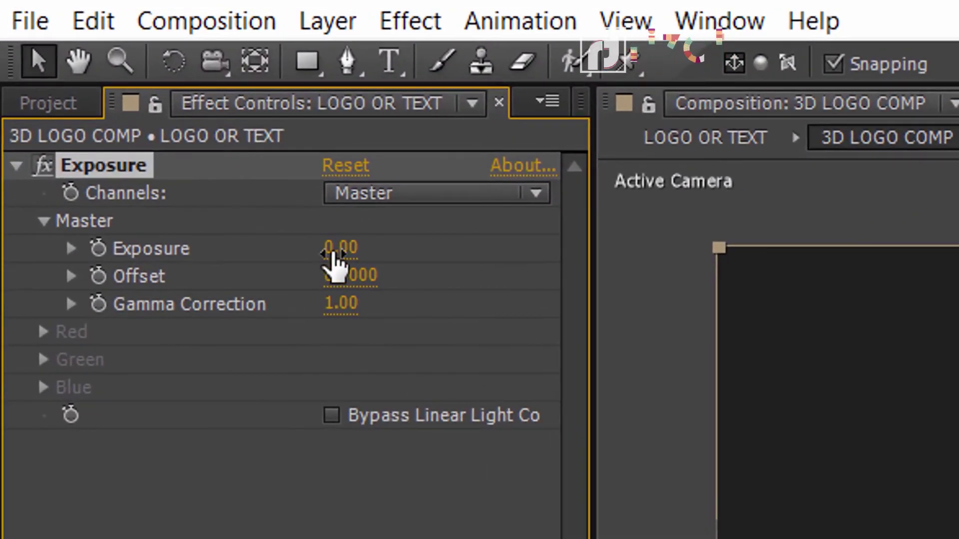
# Set the Exposure value to -1.
pyautogui.click(334, 249)
pyautogui.write('-1')
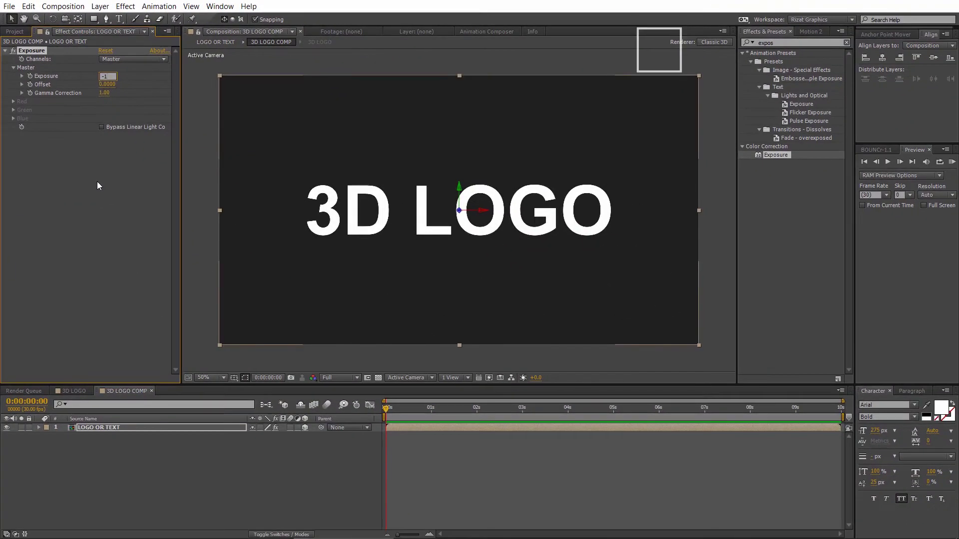
pyautogui.press('Return')
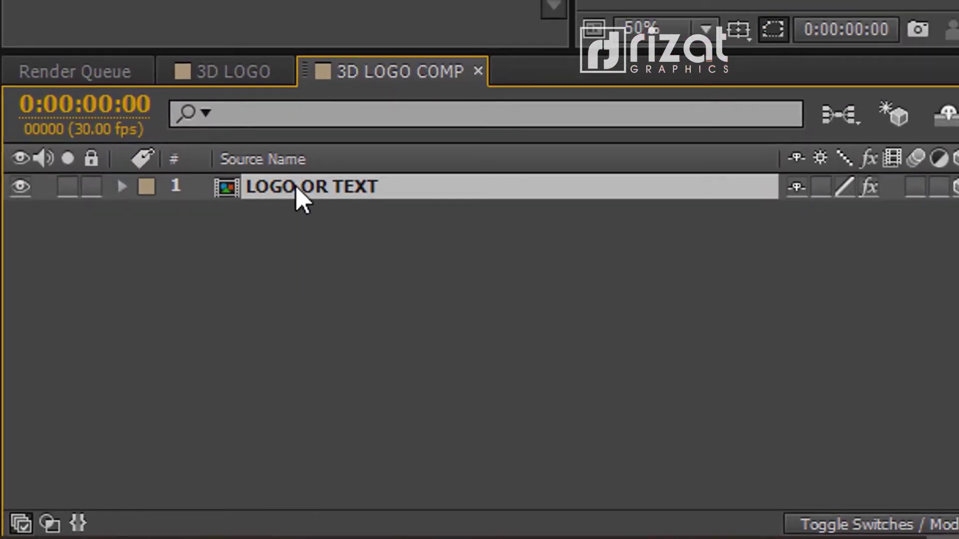
# Separate the layer's Position into X, Y and Z dimensions.
pyautogui.press('p')
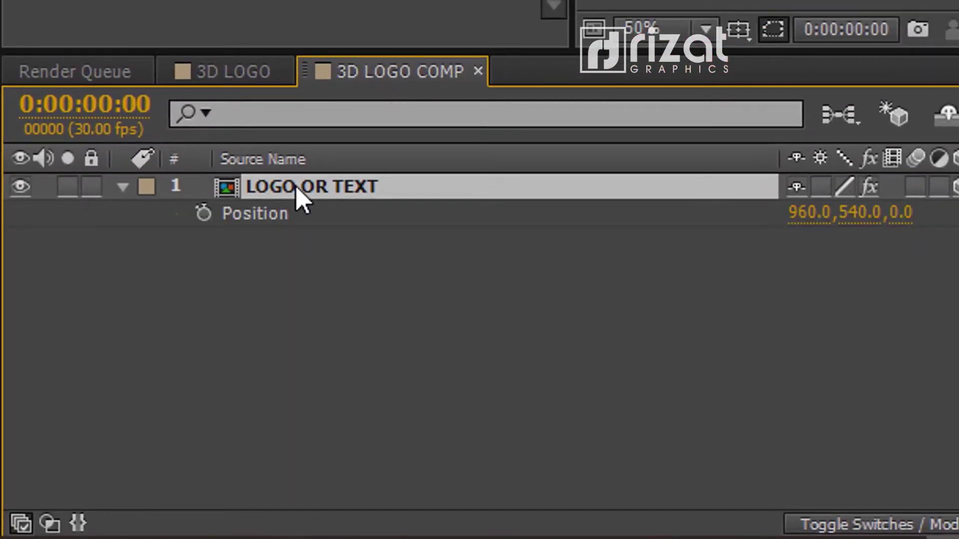
pyautogui.rightClick(287, 216)
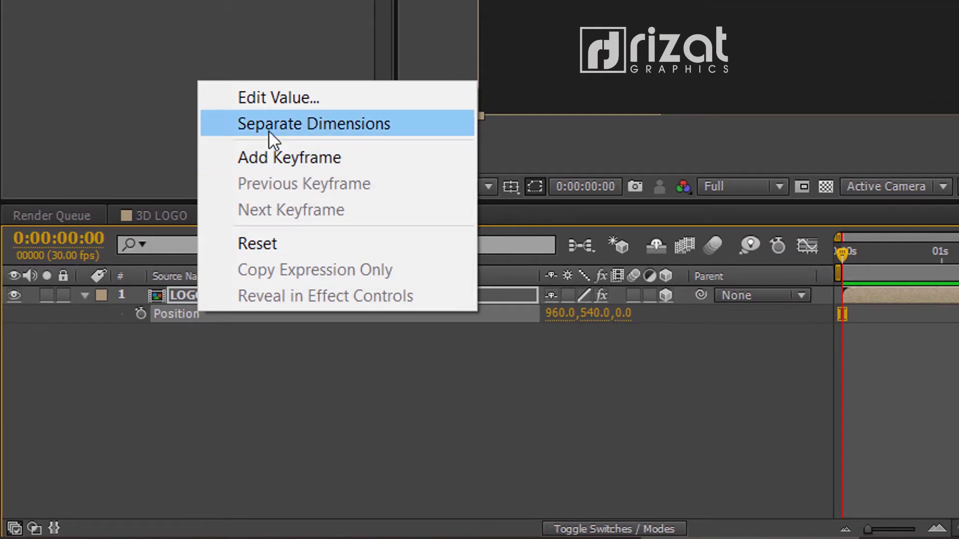
pyautogui.click(269, 132)
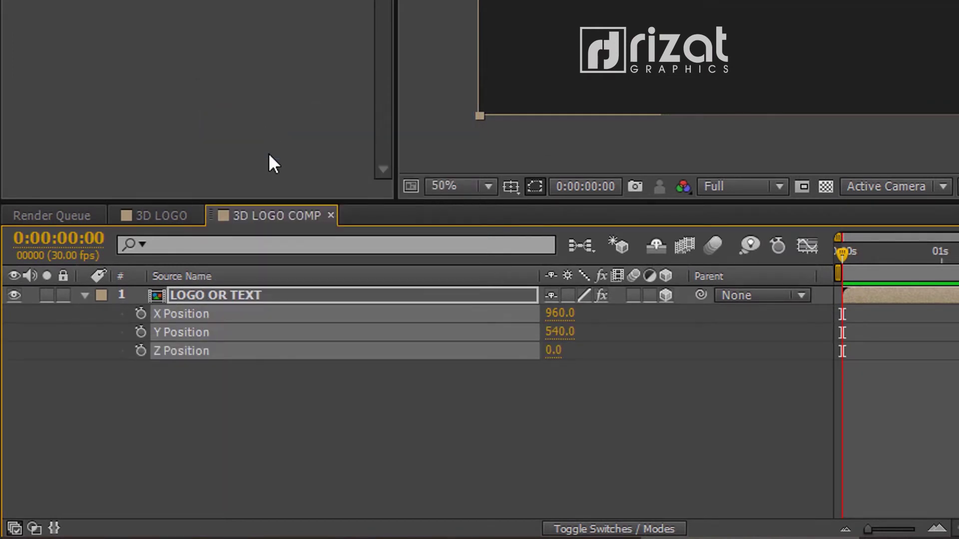
pyautogui.click(275, 383)
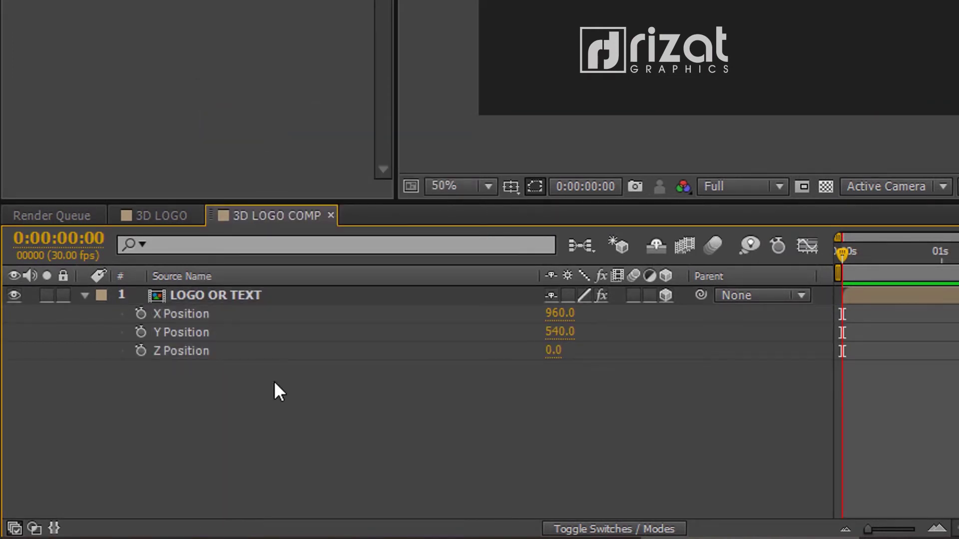
# Give Z Position the expression 'index' and collapse the layer's properties.
pyautogui.keyDown('alt'); pyautogui.click(140, 351); pyautogui.keyUp('alt')
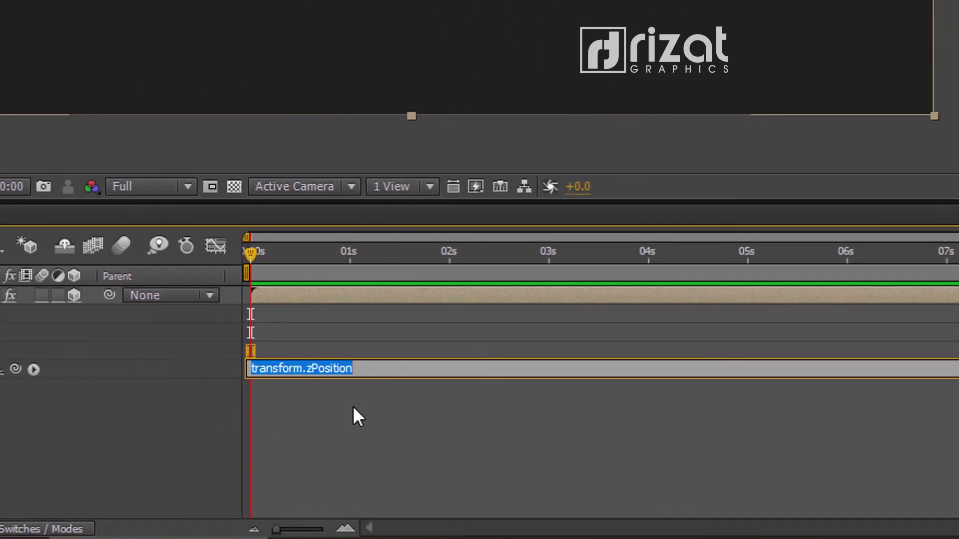
pyautogui.write('index')
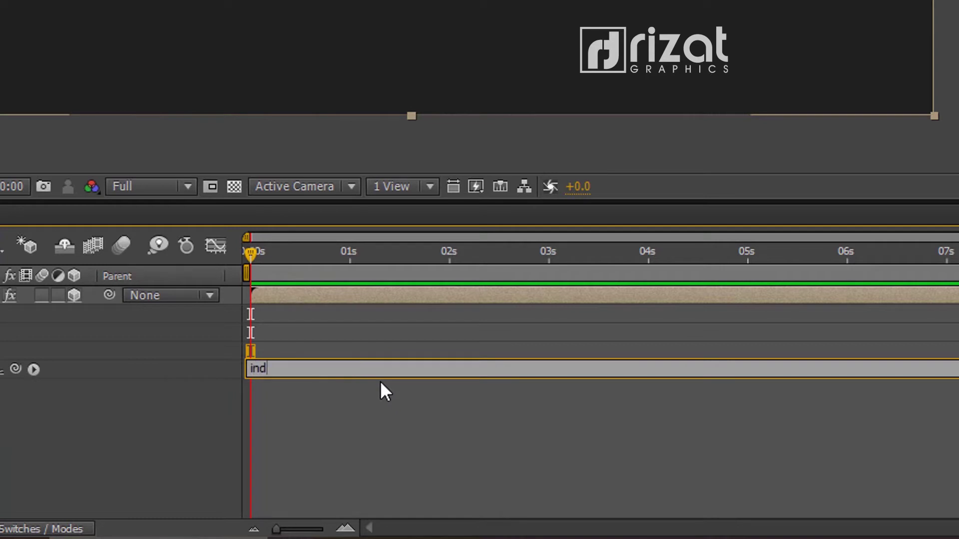
pyautogui.click(380, 384)
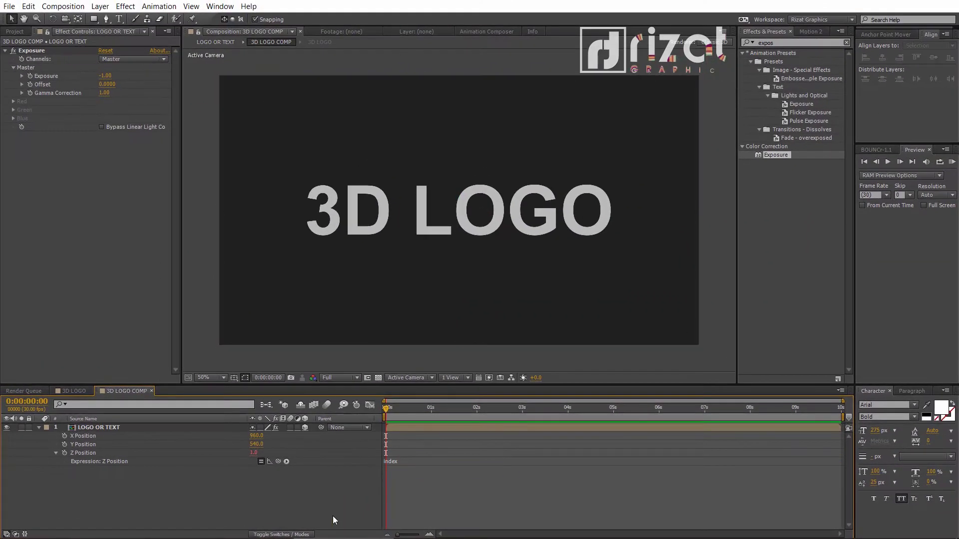
pyautogui.click(38, 428)
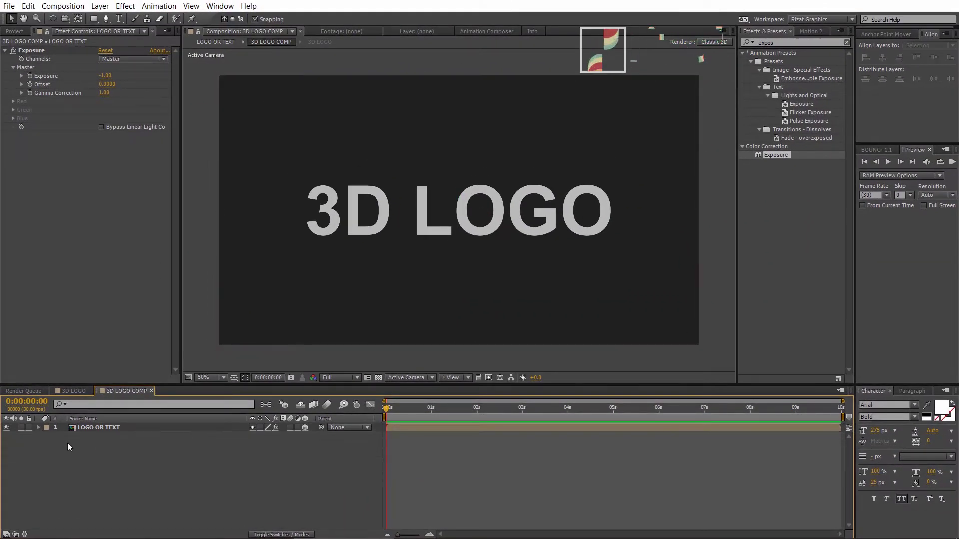
# Duplicate LOGO OR TEXT repeatedly with Ctrl+D, reselecting all copies, until 25 layers are stacked.
pyautogui.click(103, 425)
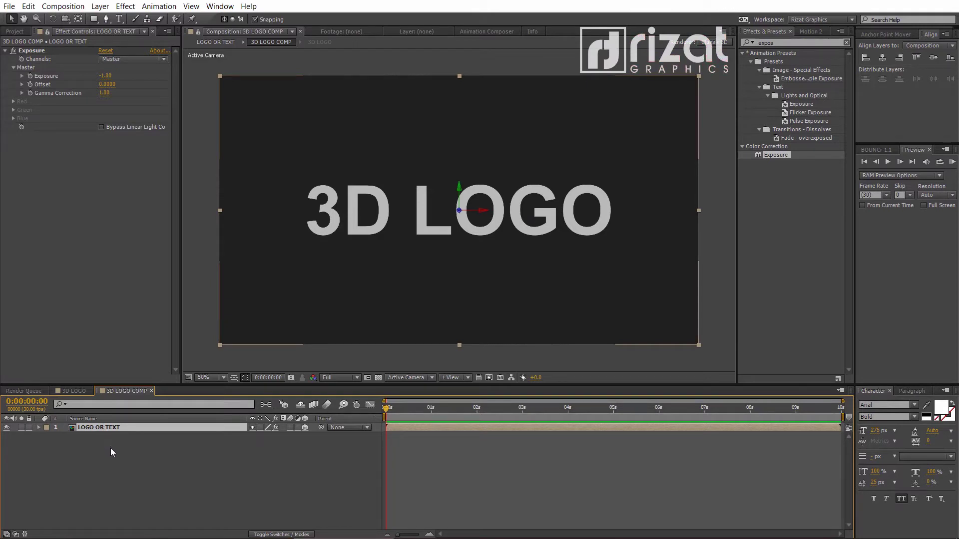
pyautogui.hotkey('ctrl', 'd')
pyautogui.hotkey('ctrl', 'd')
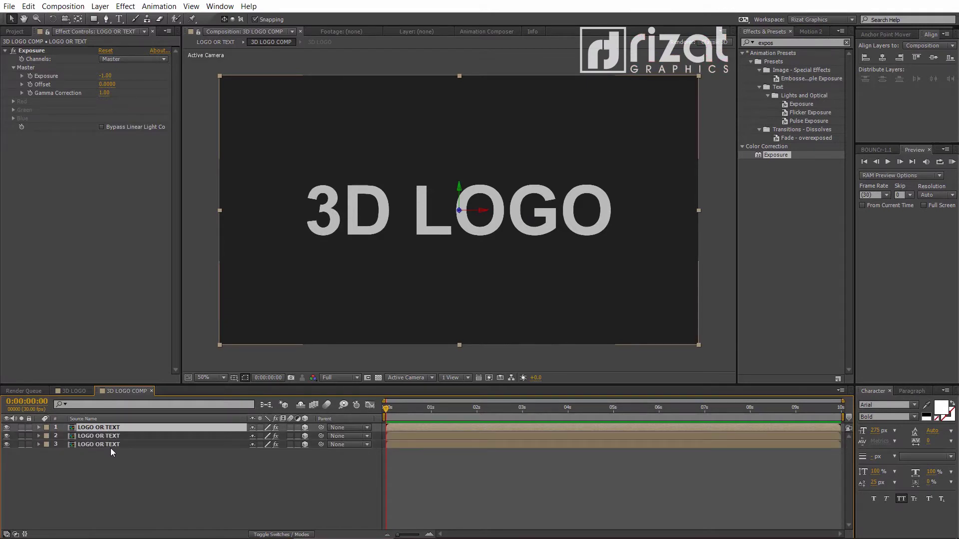
pyautogui.hotkey('ctrl', 'd')
pyautogui.hotkey('ctrl', 'd')
pyautogui.keyDown('shift'); pyautogui.click(109, 461); pyautogui.keyUp('shift')
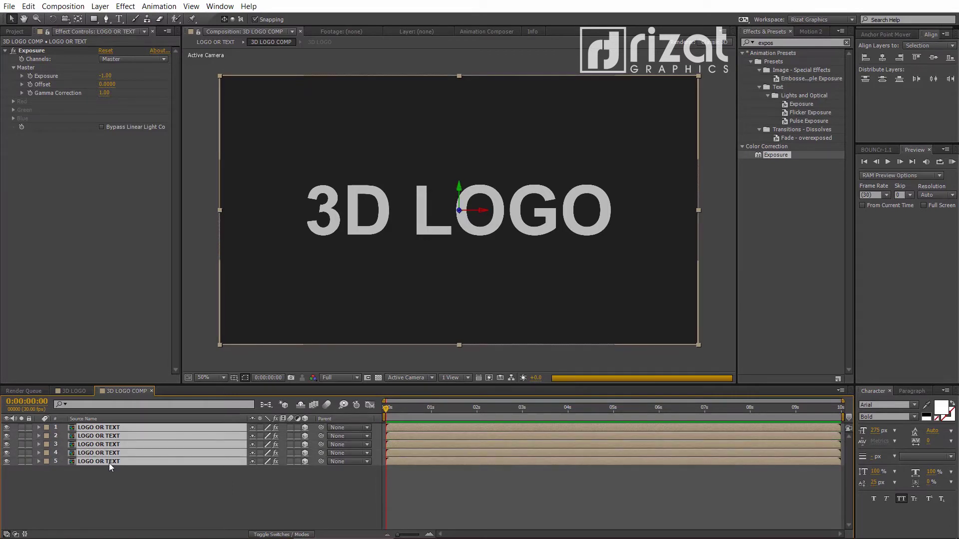
pyautogui.hotkey('ctrl', 'd')
pyautogui.hotkey('ctrl', 'd')
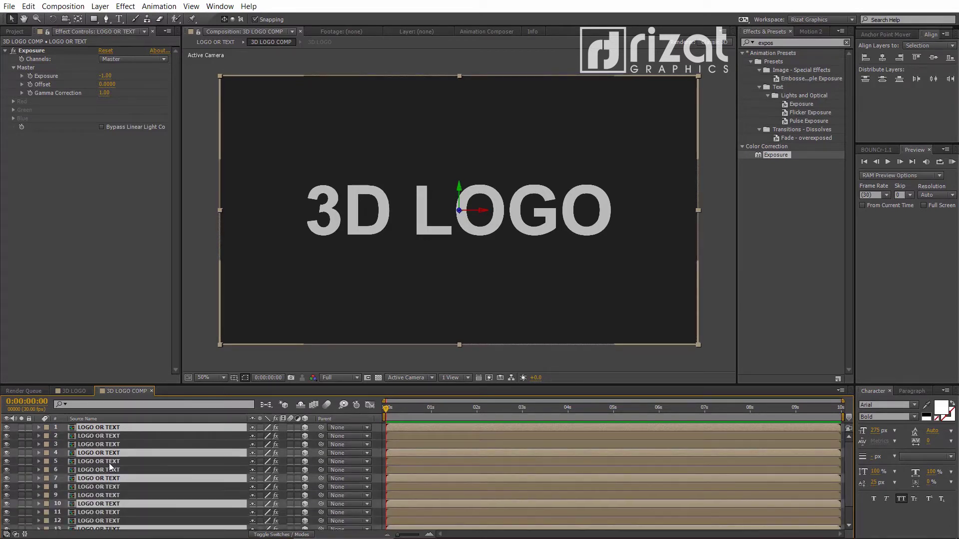
pyautogui.hotkey('ctrl', 'd')
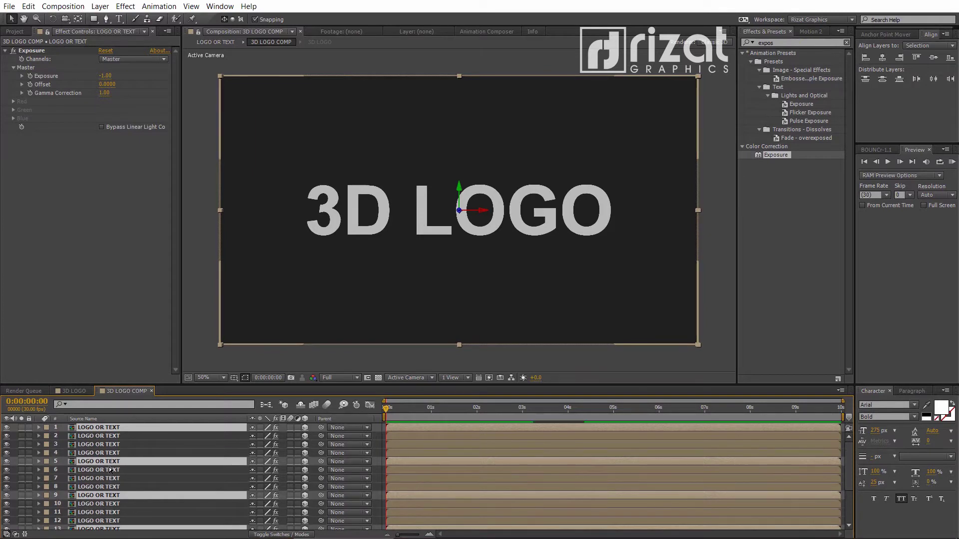
pyautogui.hotkey('ctrl', 'd')
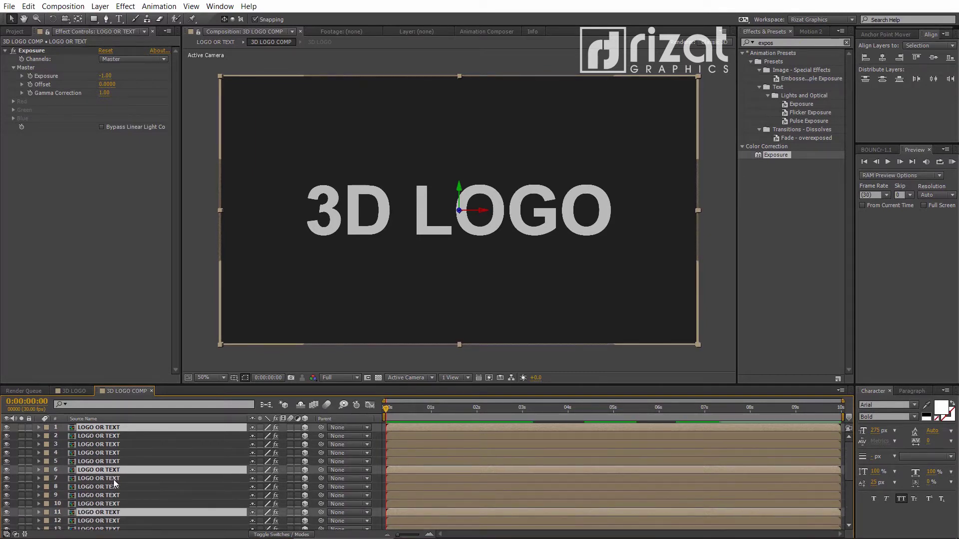
pyautogui.scroll(-4, 115, 491)
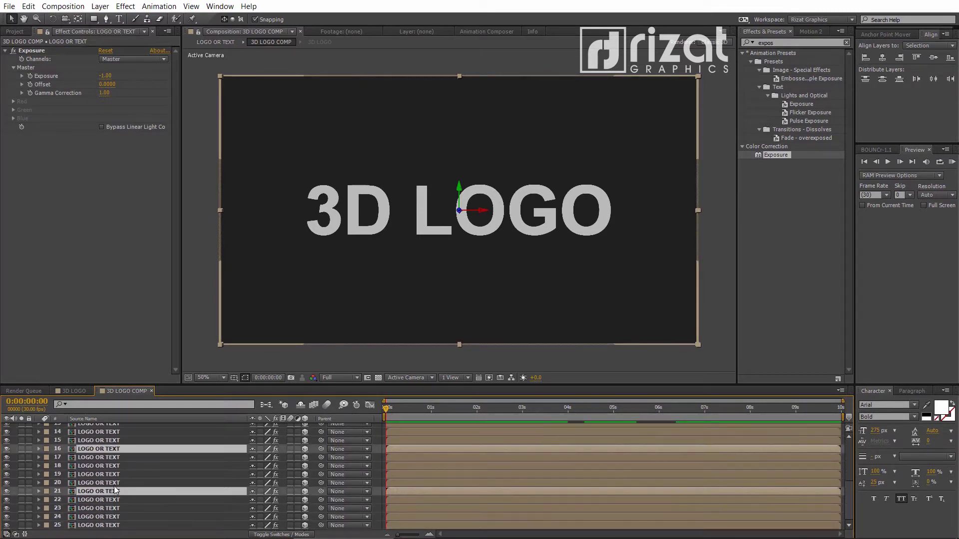
# Clear the Exposure effect from layer 25.
pyautogui.click(109, 525)
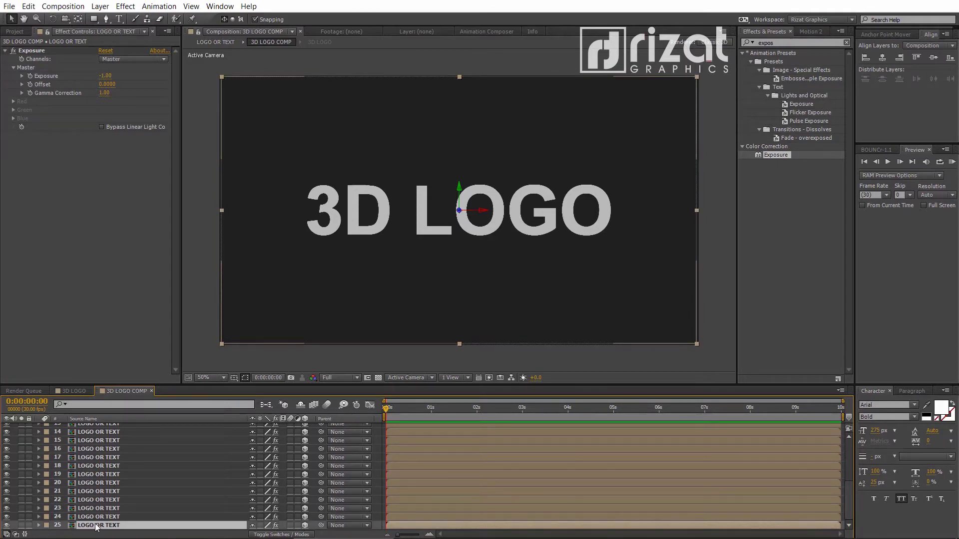
pyautogui.click(39, 52)
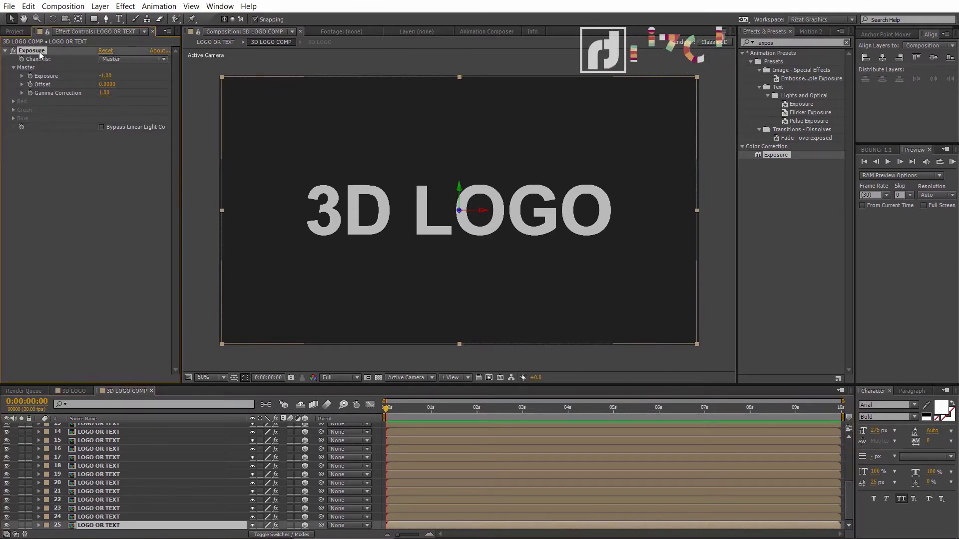
pyautogui.click(29, 6)
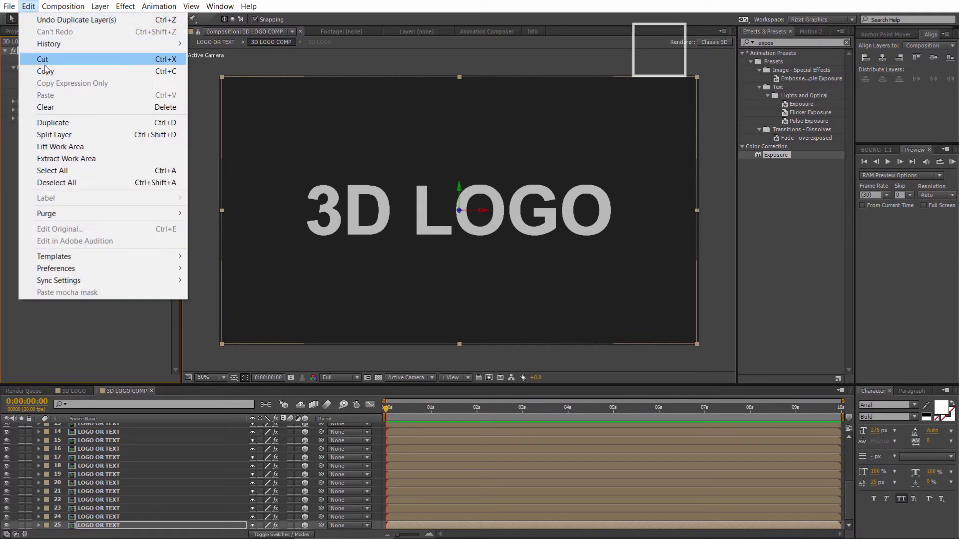
pyautogui.click(45, 107)
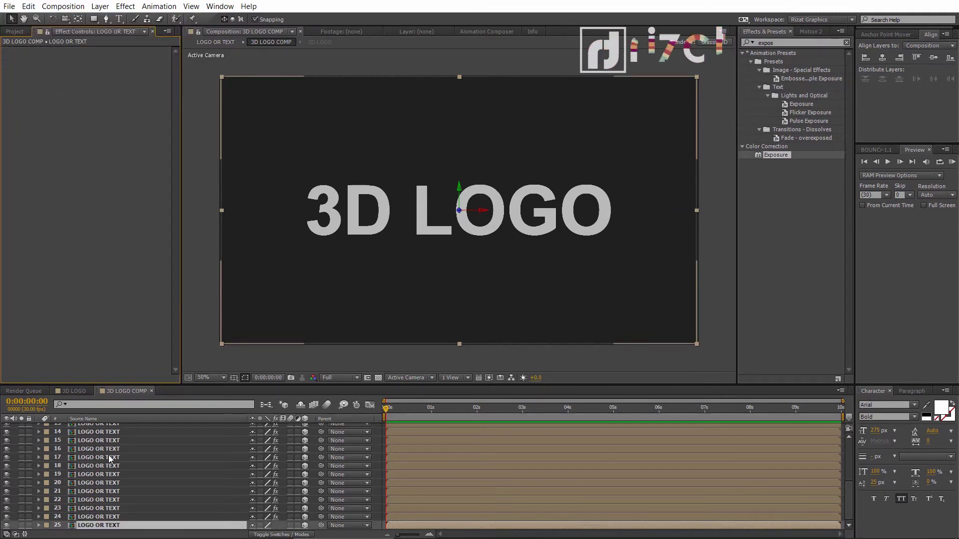
# Clear the Exposure effect from layer 1.
pyautogui.scroll(5, 109, 455)
pyautogui.click(104, 428)
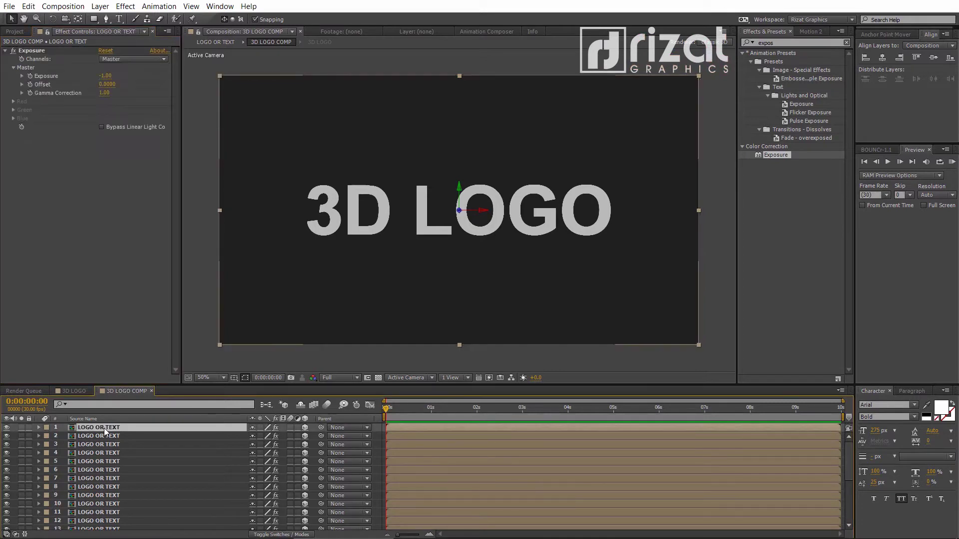
pyautogui.click(39, 52)
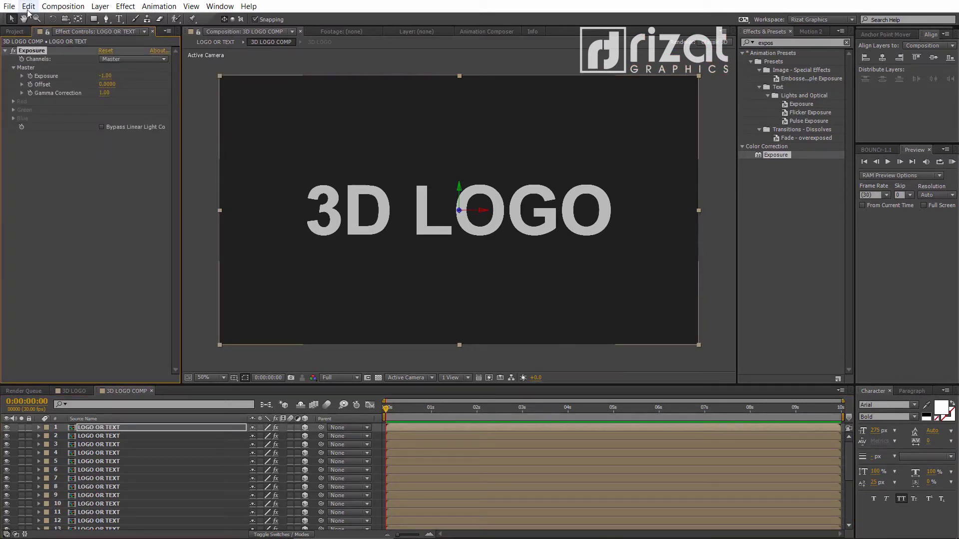
pyautogui.click(28, 6)
pyautogui.click(49, 105)
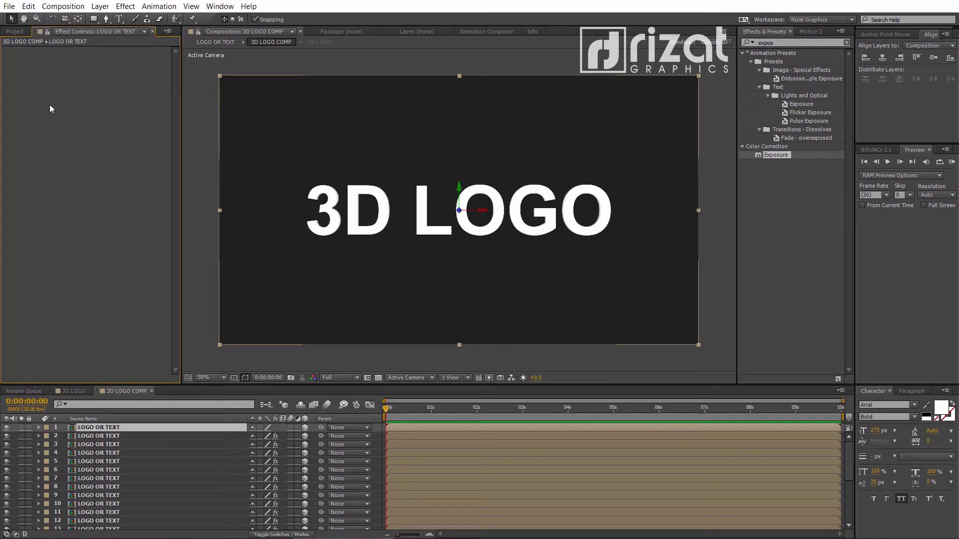
# In the 3D LOGO comp, turn on Collapse Transformations and 3D for the 3D LOGO COMP layer.
pyautogui.click(76, 392)
pyautogui.click(134, 462)
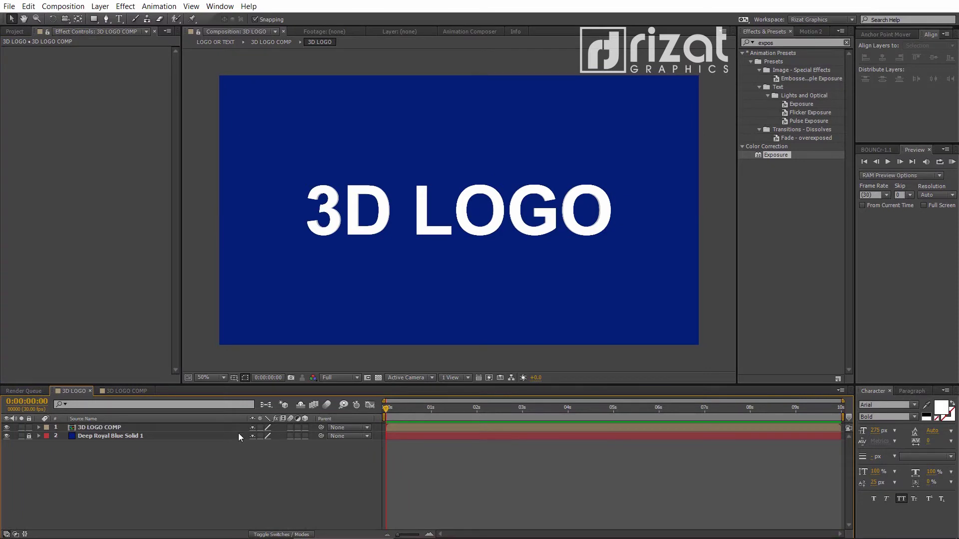
pyautogui.click(185, 428)
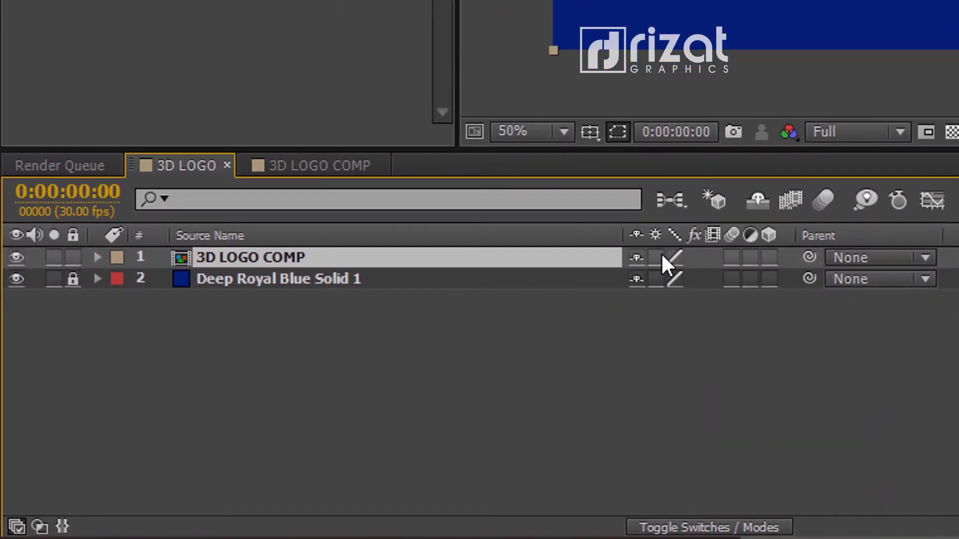
pyautogui.click(655, 257)
pyautogui.click(768, 258)
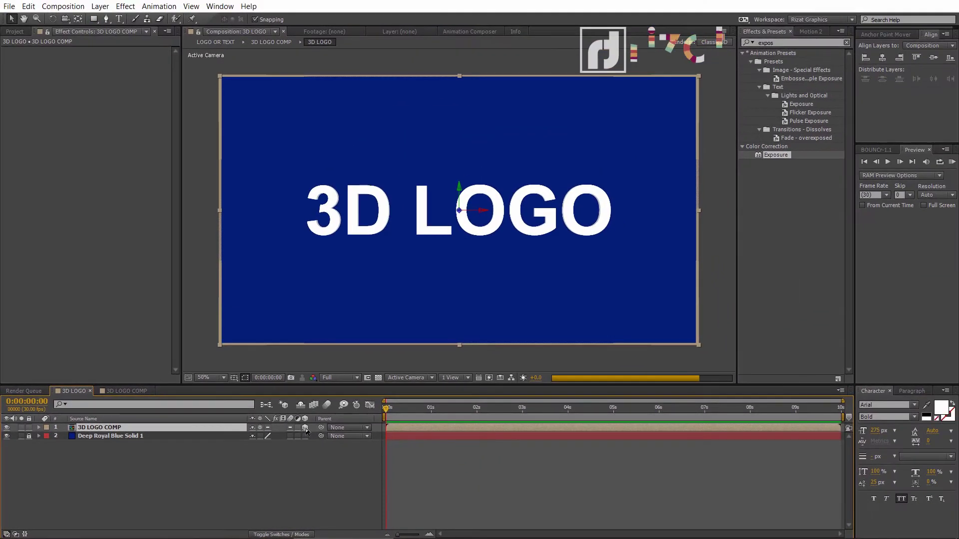
# Add Camera 1 as a Two-Node Camera using the 35mm preset.
pyautogui.click(98, 7)
pyautogui.moveTo(105, 21)
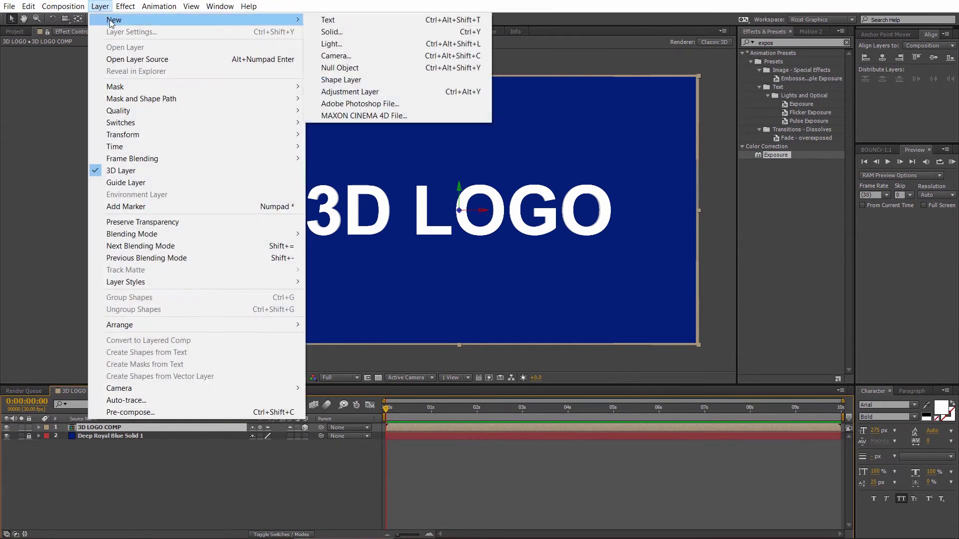
pyautogui.click(335, 56)
pyautogui.click(399, 93)
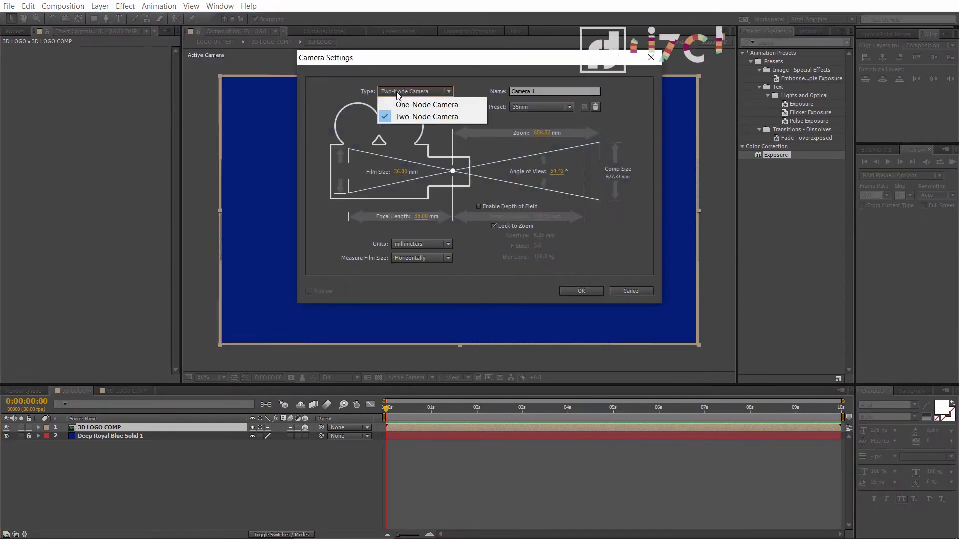
pyautogui.click(430, 116)
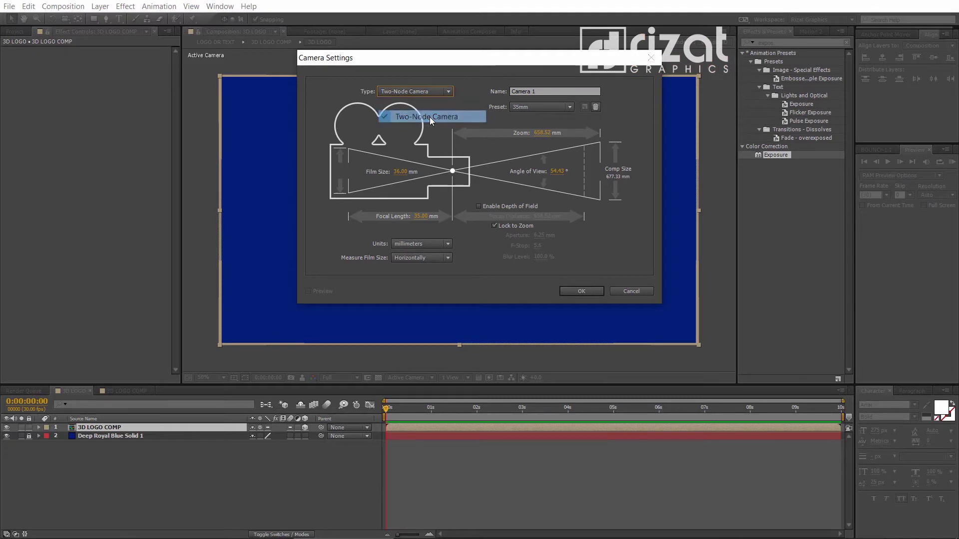
pyautogui.click(526, 106)
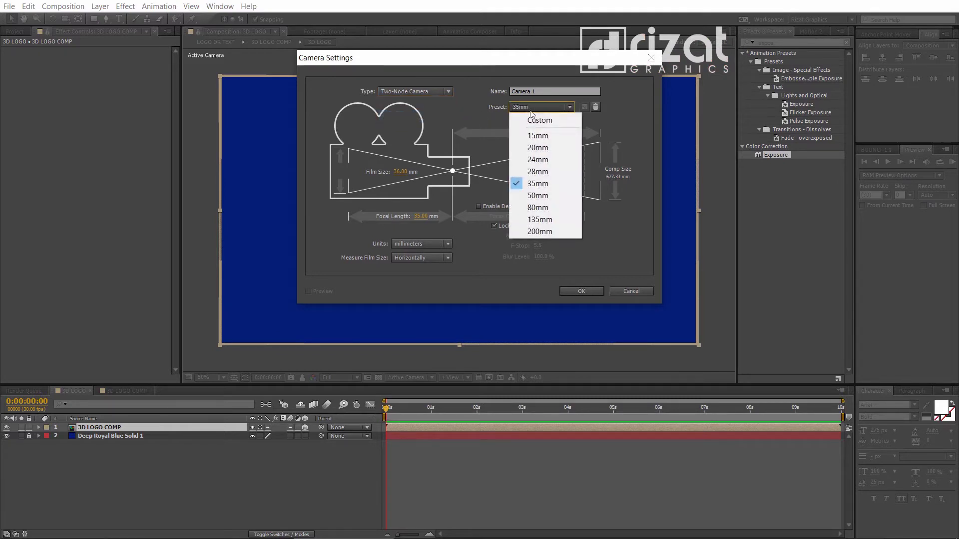
pyautogui.click(567, 186)
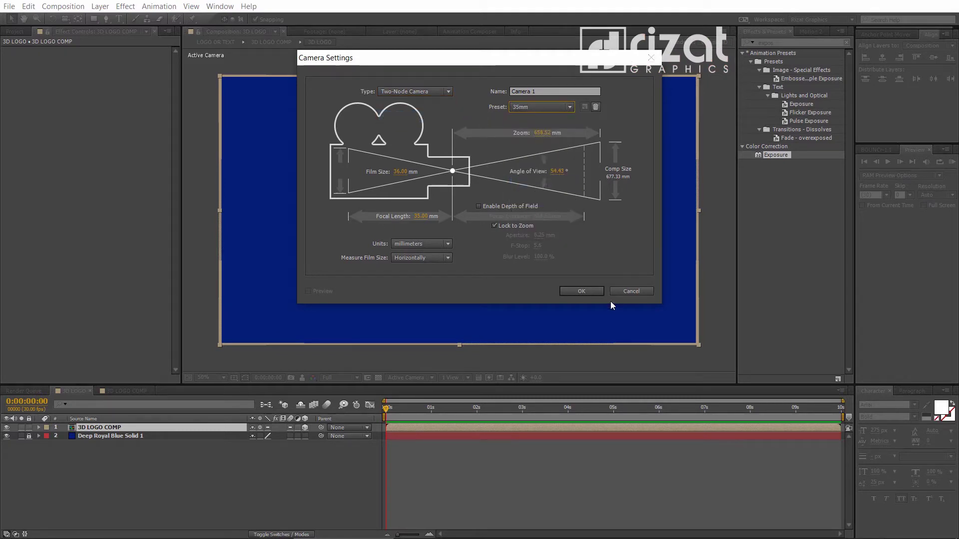
pyautogui.click(582, 291)
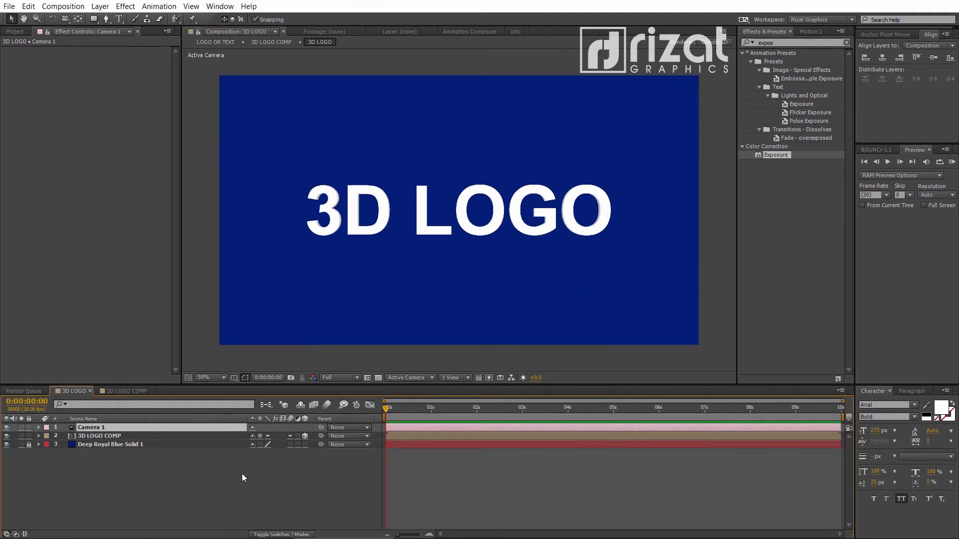
# Add a Null Object layer, Null 1, to the composition.
pyautogui.click(100, 6)
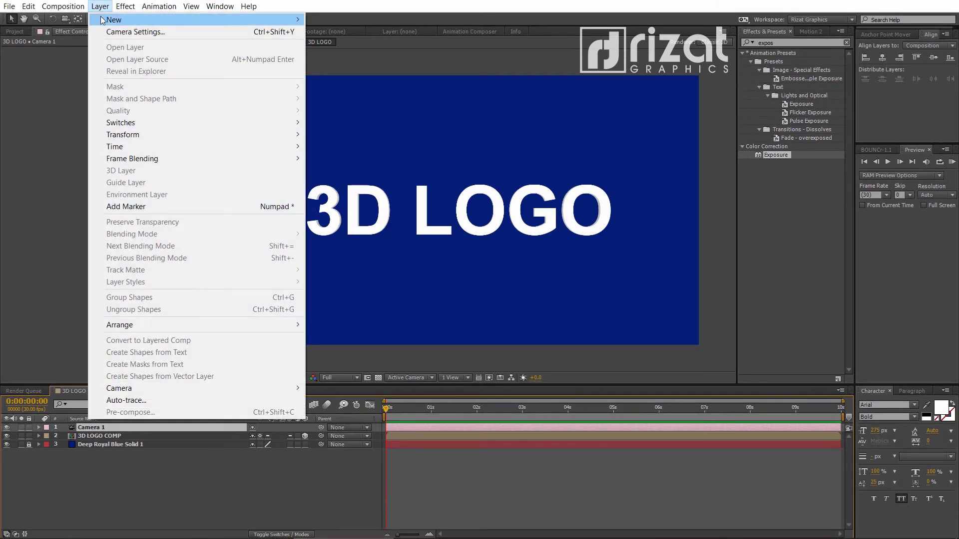
pyautogui.moveTo(114, 19)
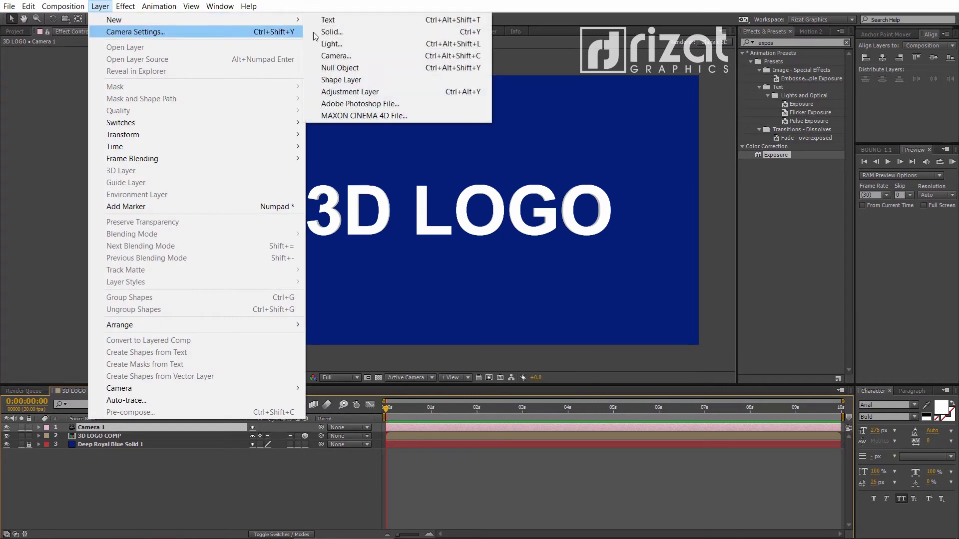
pyautogui.click(328, 67)
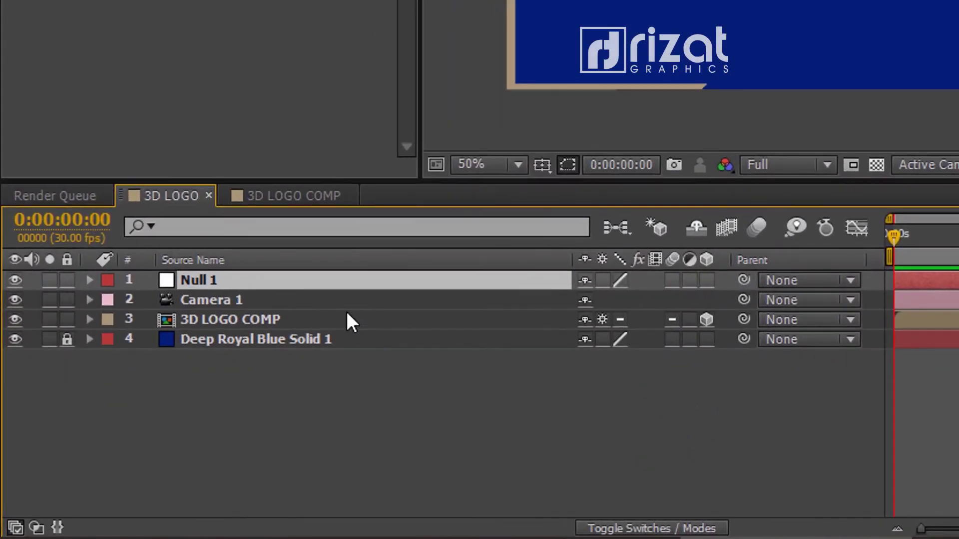
# Parent Camera 1 to Null 1 and make Null 1 a 3D layer.
pyautogui.click(350, 315)
pyautogui.click(337, 300)
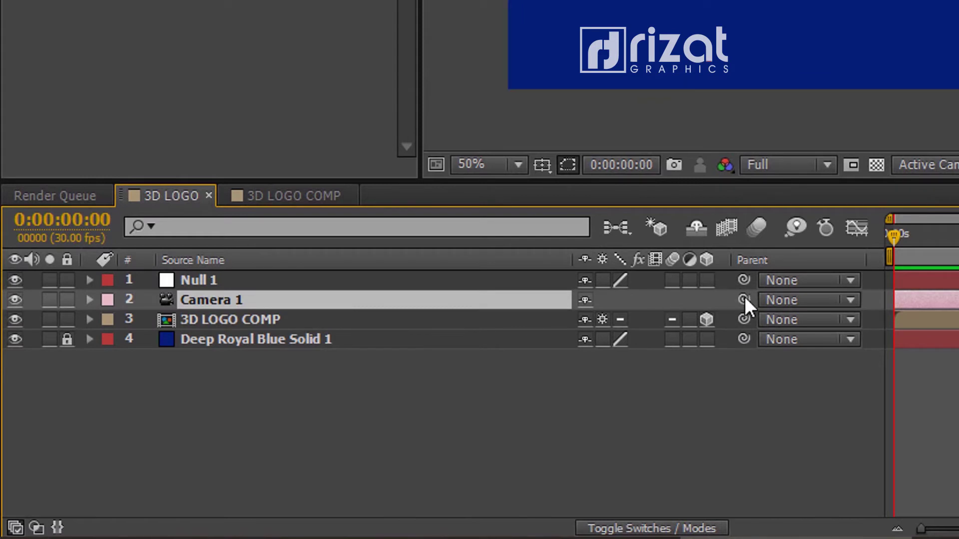
pyautogui.moveTo(744, 300); pyautogui.dragTo(407, 280)
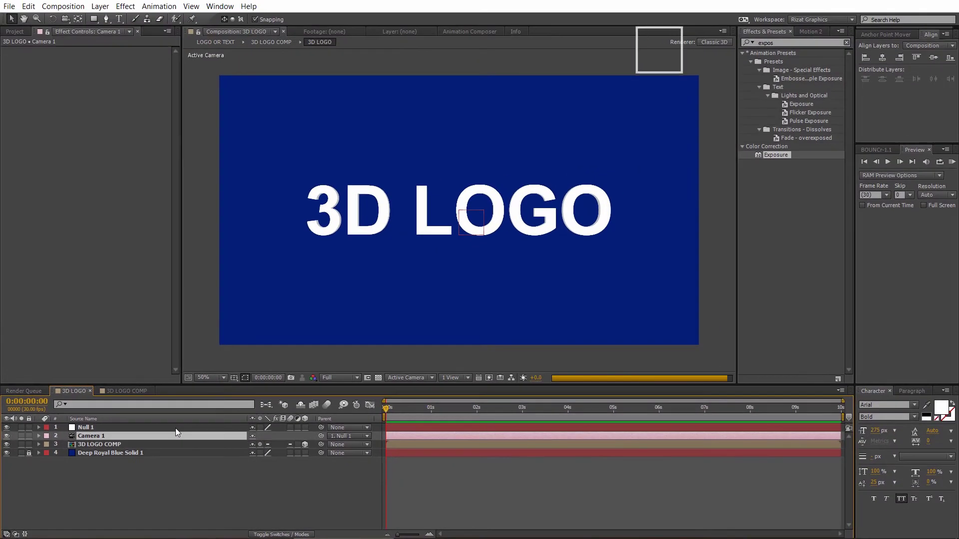
pyautogui.click(176, 428)
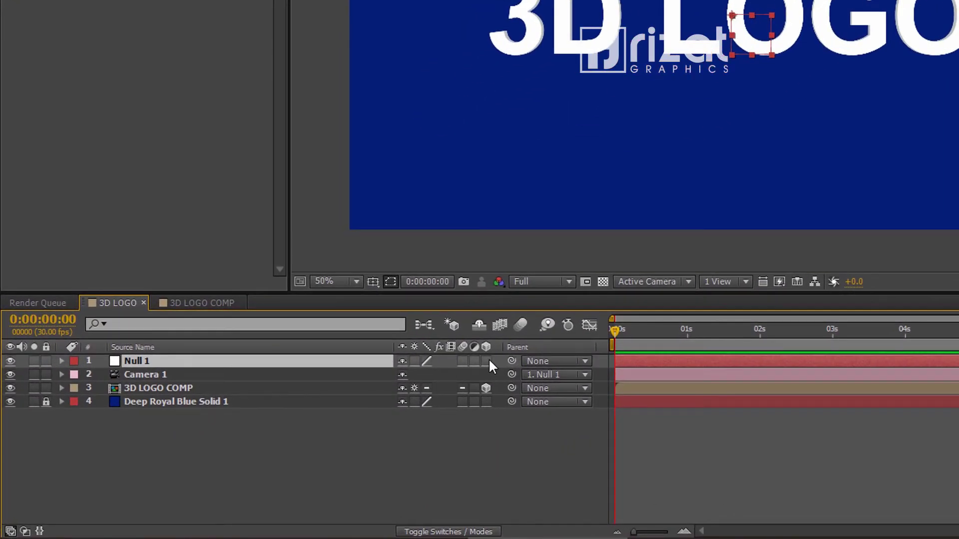
pyautogui.click(488, 361)
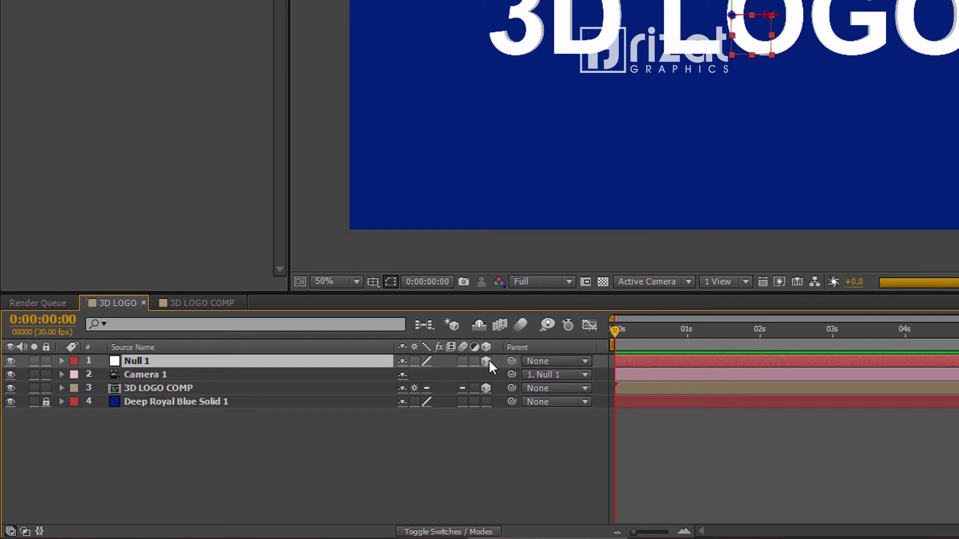
# Drop the preview resolution to Third and test-rotate Null 1's Y Rotation to about -21°.
pyautogui.press('r')
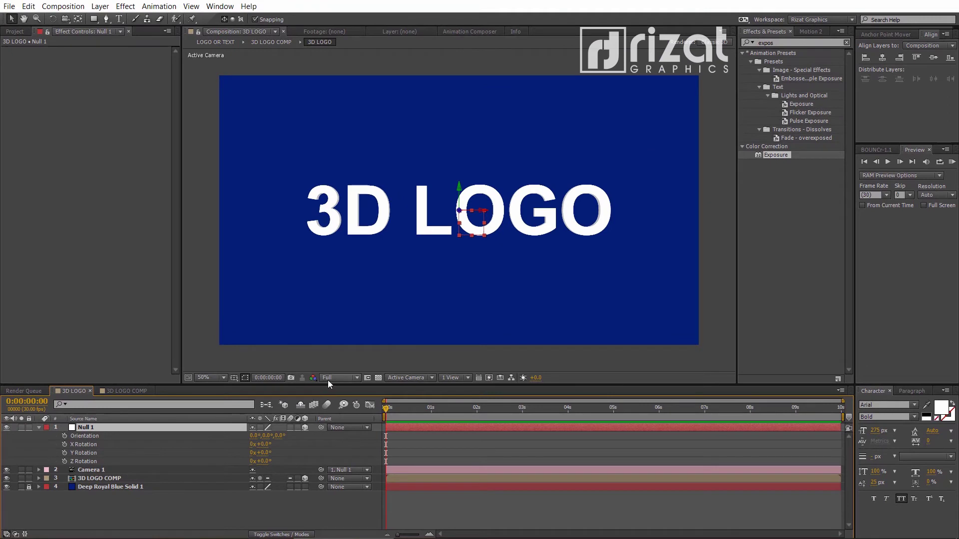
pyautogui.click(328, 380)
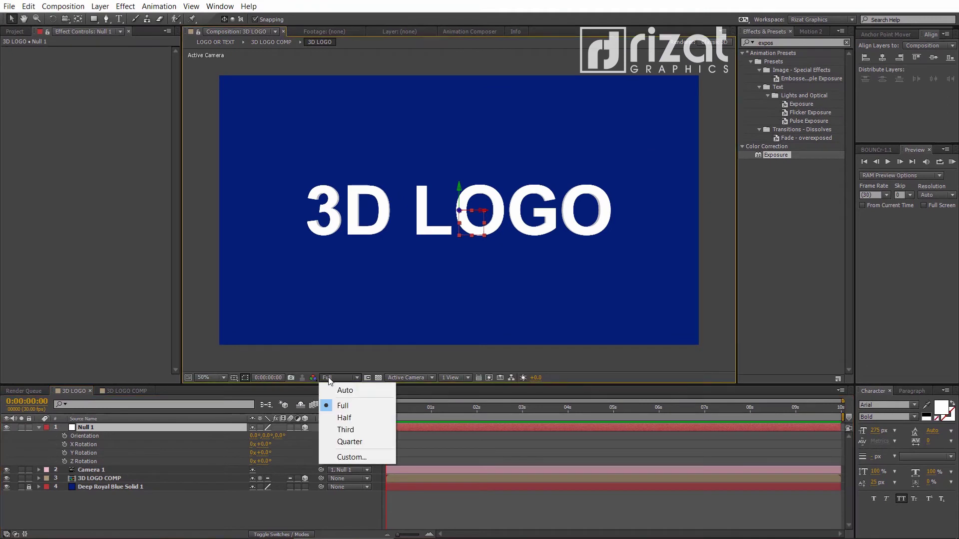
pyautogui.click(339, 430)
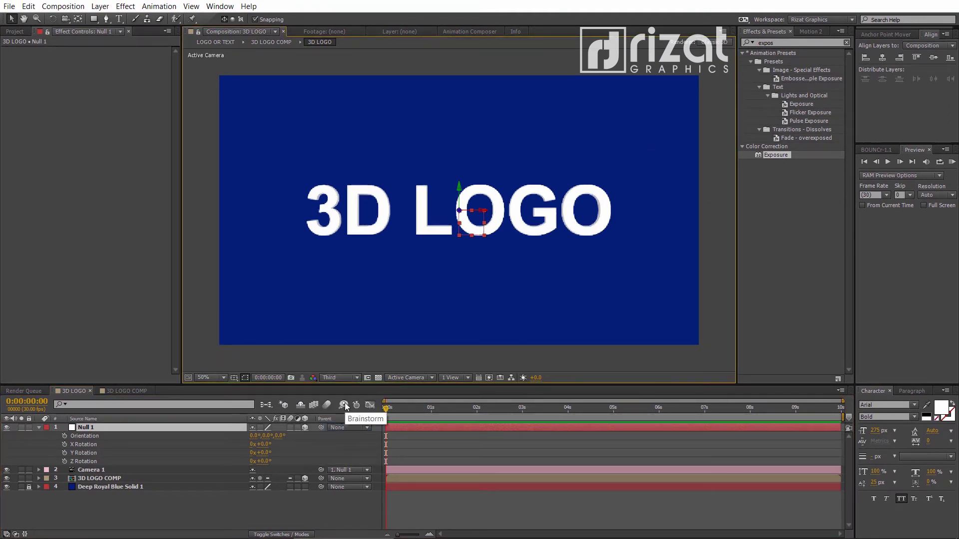
pyautogui.moveTo(263, 453); pyautogui.dragTo(244, 445)
pyautogui.click(39, 427)
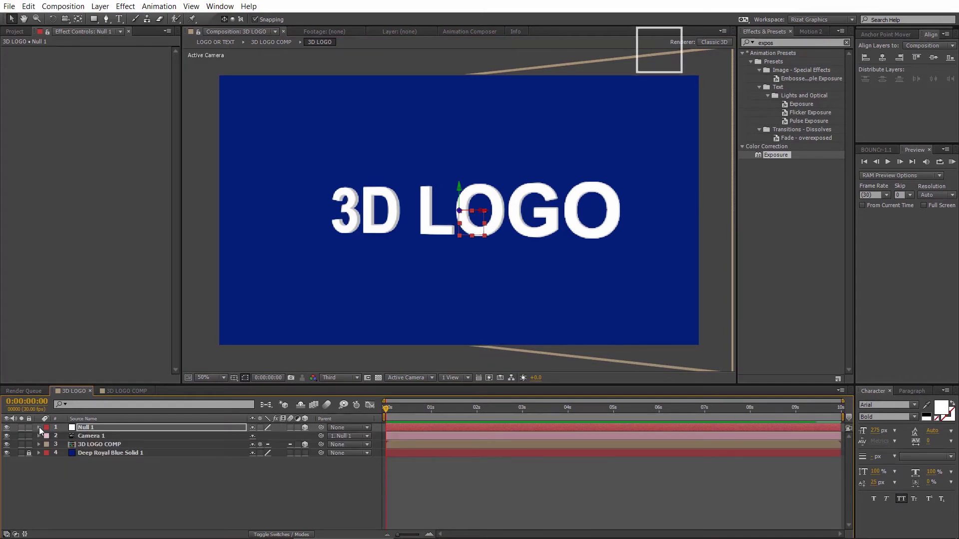
# Reset Null 1's Y Rotation to 0 and keyframe it along the timeline through 6 seconds.
pyautogui.click(39, 428)
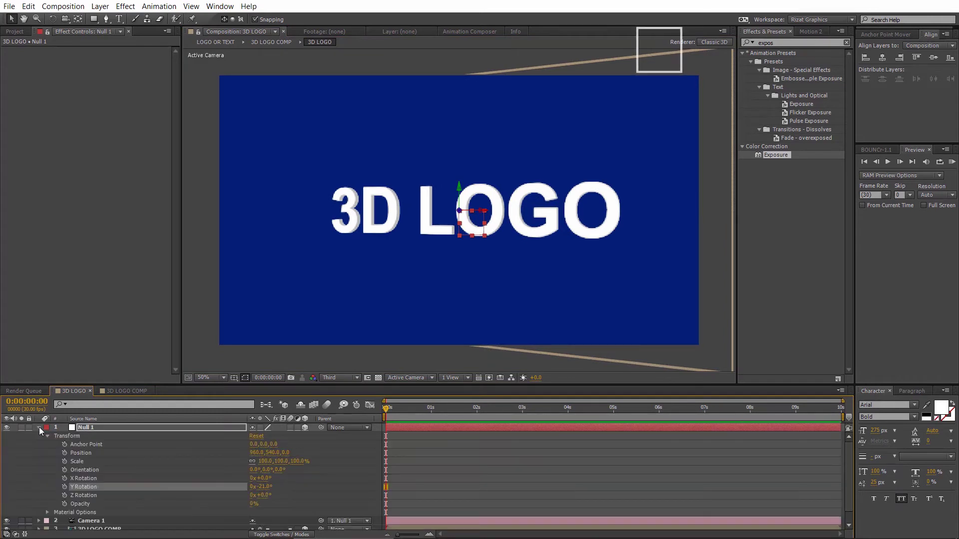
pyautogui.click(256, 436)
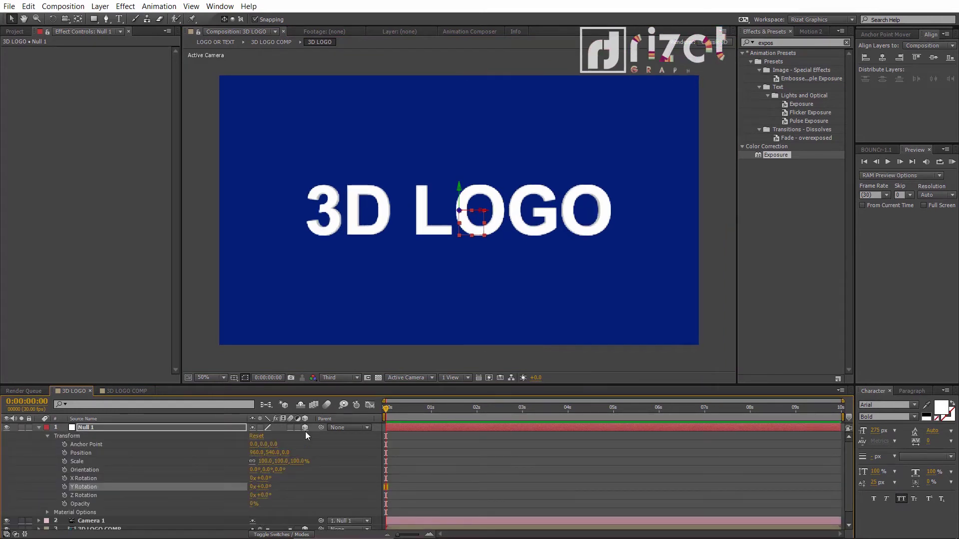
pyautogui.moveTo(261, 487); pyautogui.dragTo(209, 479)
pyautogui.click(567, 408)
pyautogui.click(659, 407)
# Keyframe an X Rotation flip of the logo starting at 6 seconds, shifted later in time.
pyautogui.click(64, 479)
pyautogui.hotkey('ctrl', 'z')
pyautogui.hotkey('ctrl', 'z')
pyautogui.hotkey('ctrl', 'z')
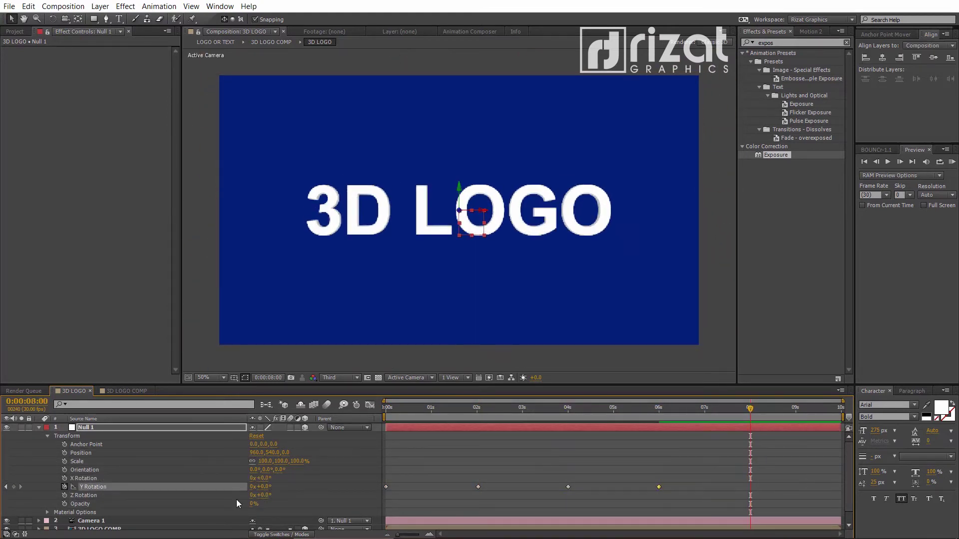
pyautogui.click(65, 478)
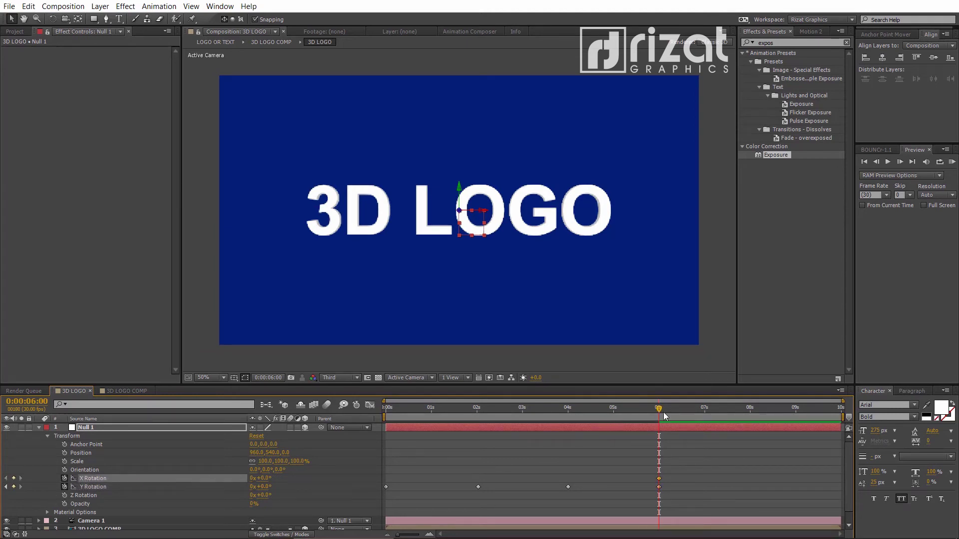
pyautogui.moveTo(665, 416); pyautogui.dragTo(752, 409)
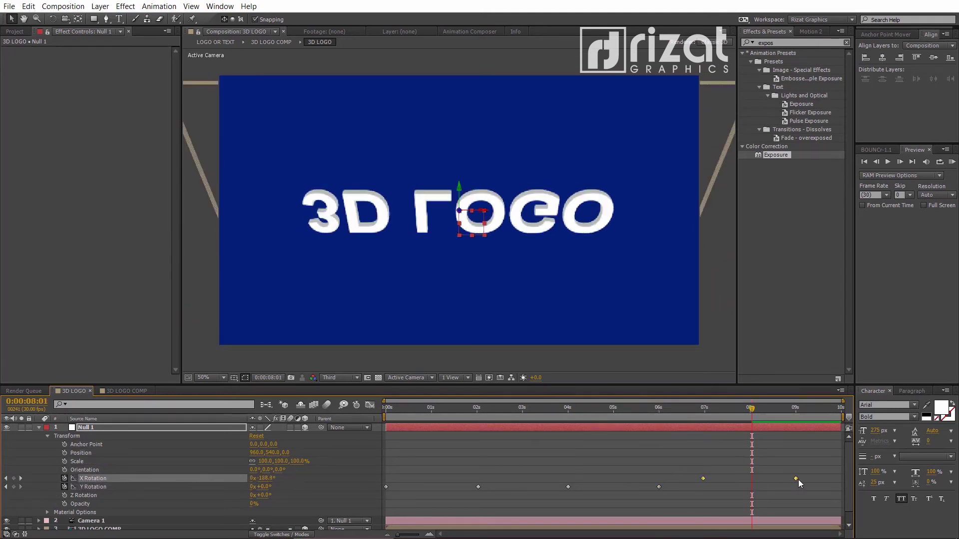
pyautogui.moveTo(799, 480); pyautogui.dragTo(383, 502)
pyautogui.click(796, 496)
# Apply Easy Ease to Null 1's rotation keyframes and RAM-preview the orbiting logo.
pyautogui.rightClick(387, 490)
pyautogui.moveTo(480, 483)
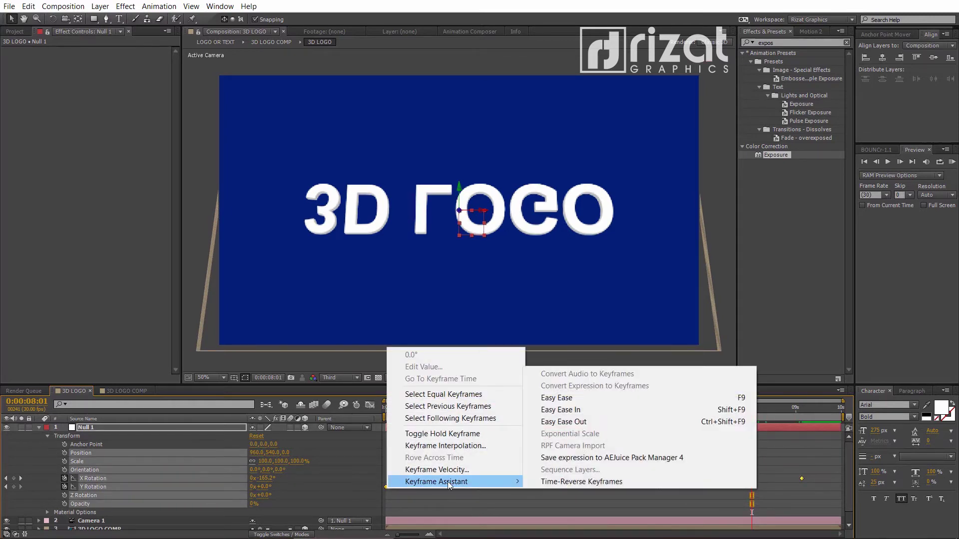
pyautogui.click(605, 398)
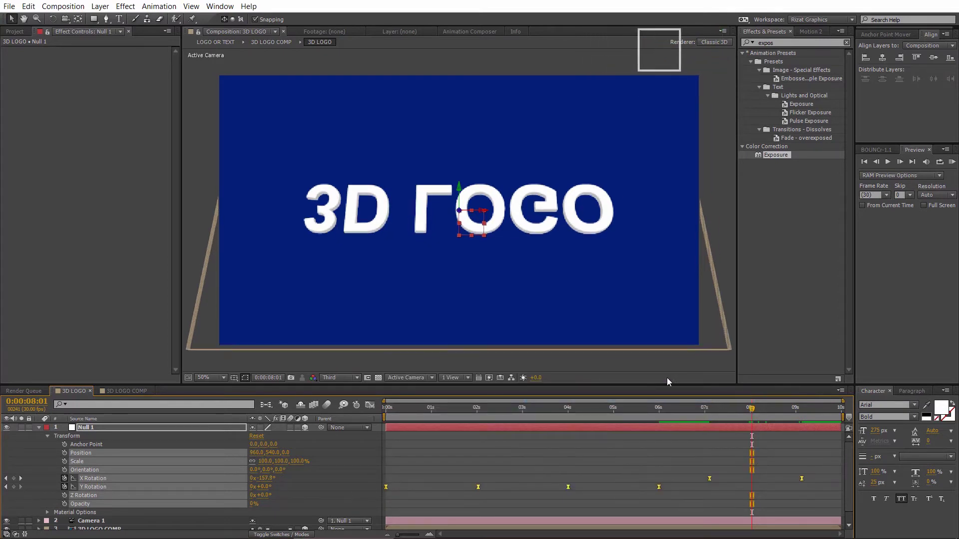
pyautogui.click(907, 256)
pyautogui.click(952, 165)
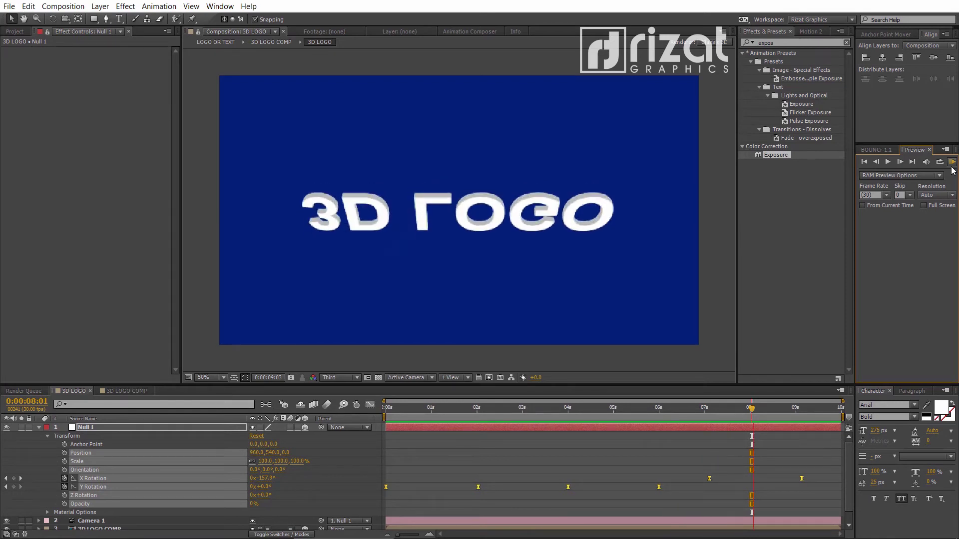
pyautogui.press('space')
pyautogui.click(127, 481)
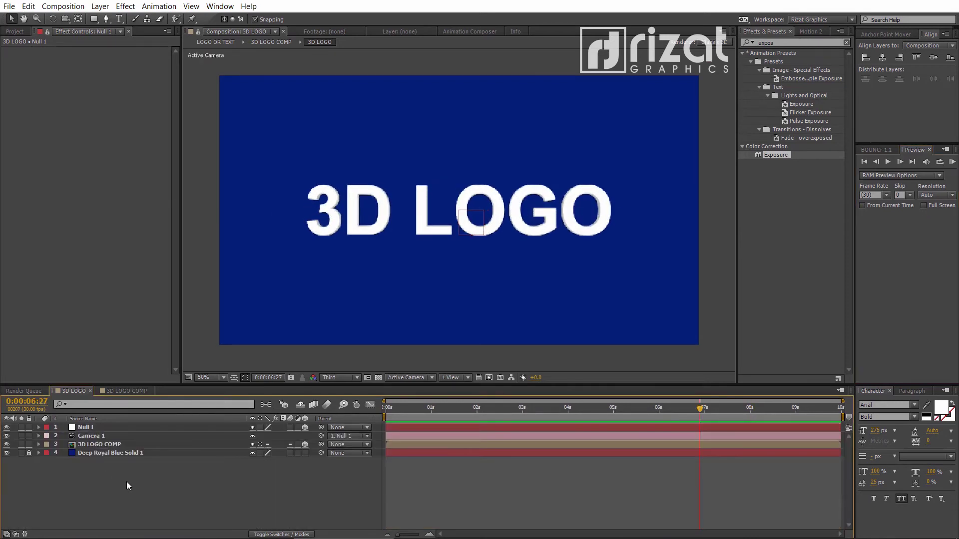
pyautogui.doubleClick(132, 445)
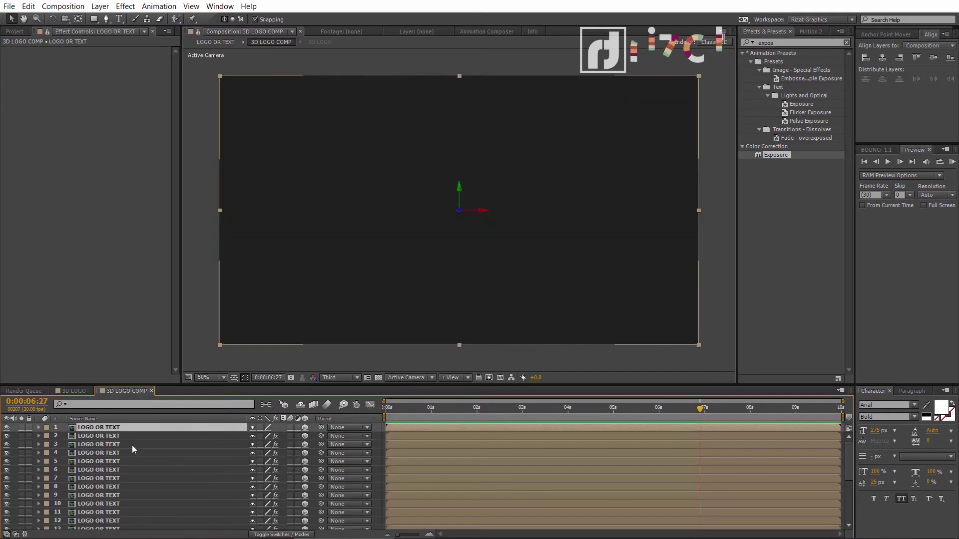
pyautogui.doubleClick(124, 430)
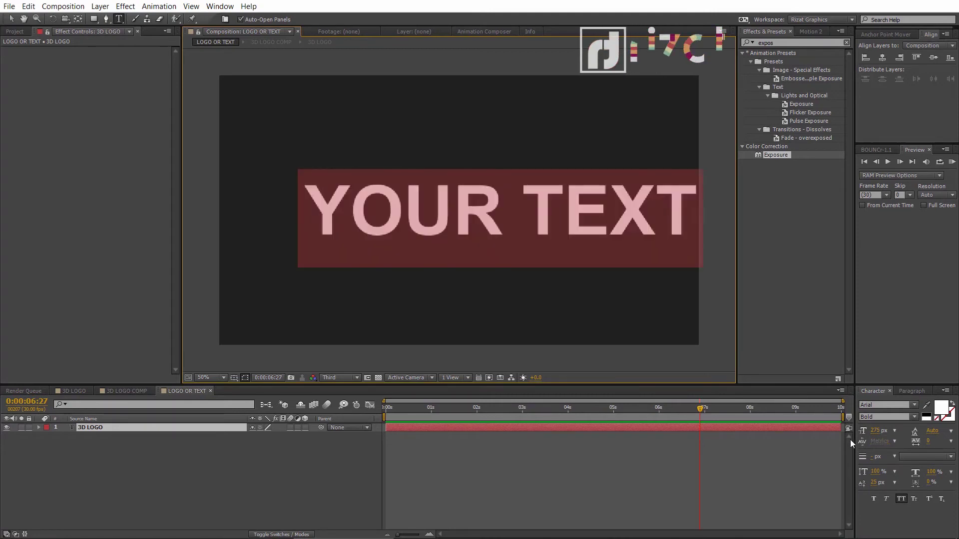
pyautogui.click(874, 430)
pyautogui.write('250')
pyautogui.press('Return')
pyautogui.moveTo(860, 428); pyautogui.dragTo(847, 424)
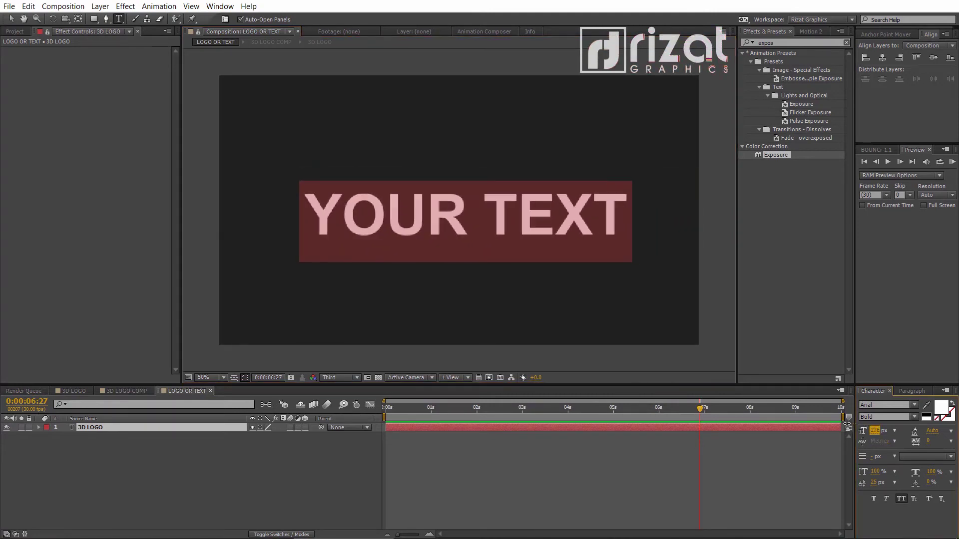
pyautogui.click(661, 452)
pyautogui.click(652, 427)
pyautogui.click(882, 57)
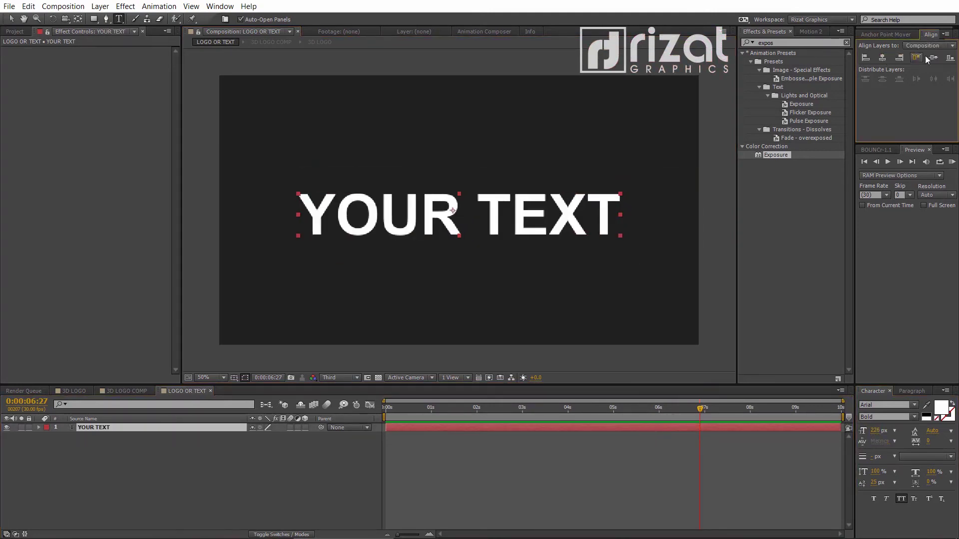
pyautogui.click(934, 57)
pyautogui.click(75, 392)
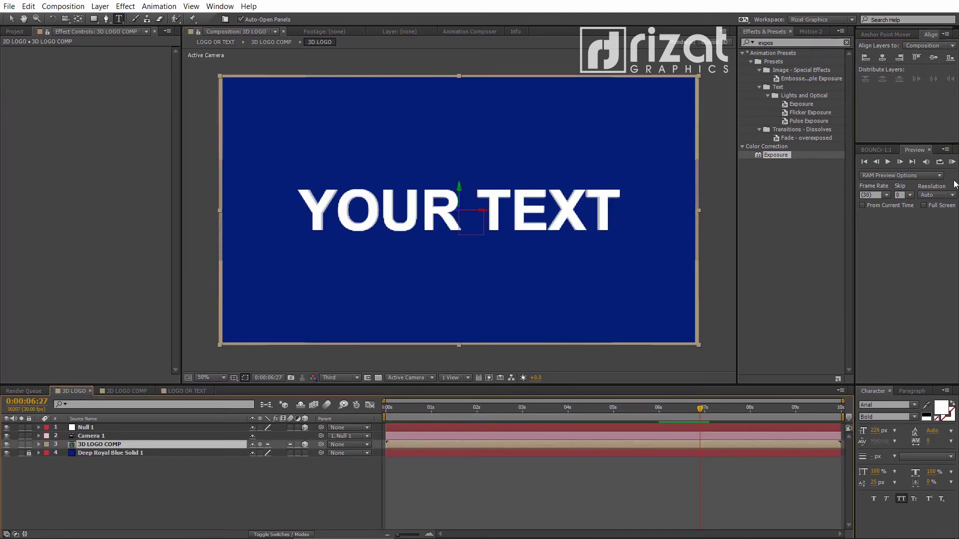
pyautogui.click(953, 163)
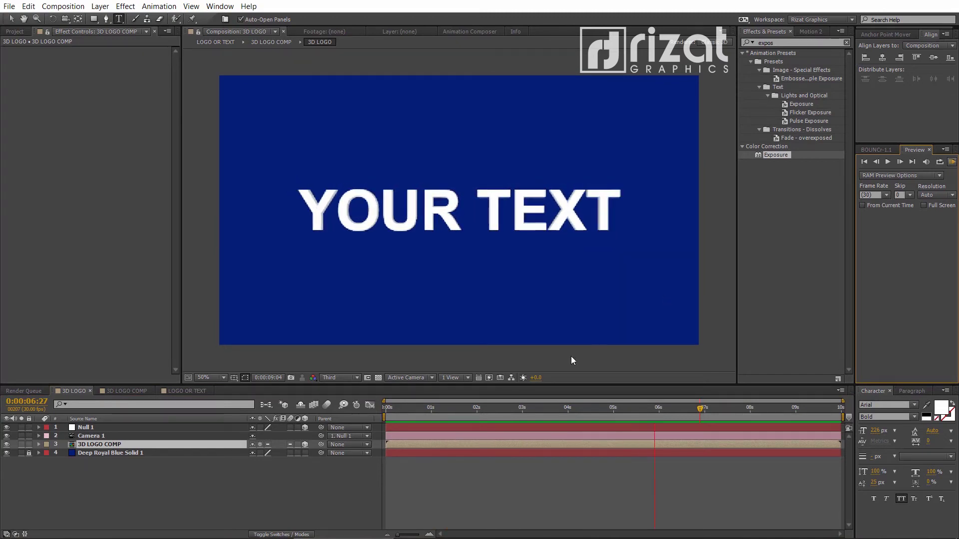
# Stop the preview and open the LOGO OR TEXT composition from the Project panel.
pyautogui.press('space')
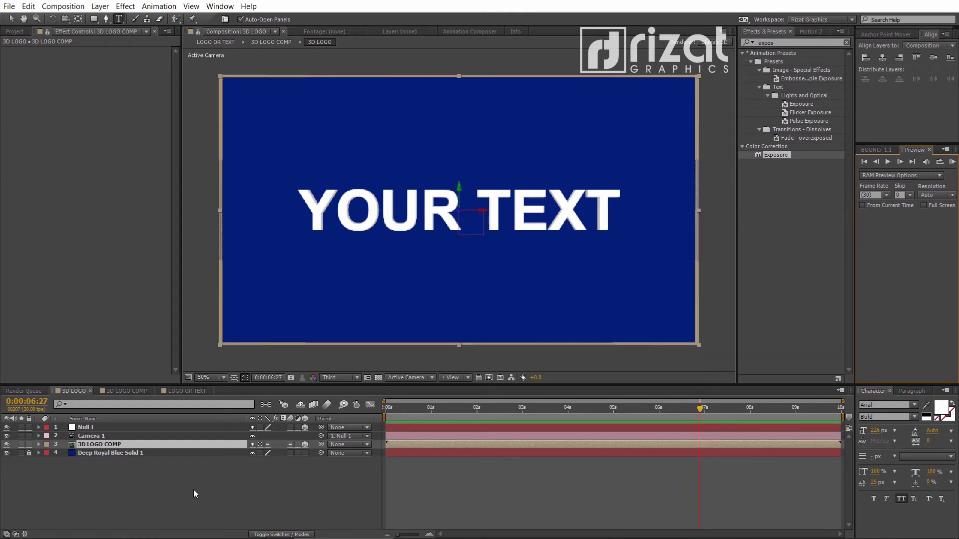
pyautogui.click(15, 31)
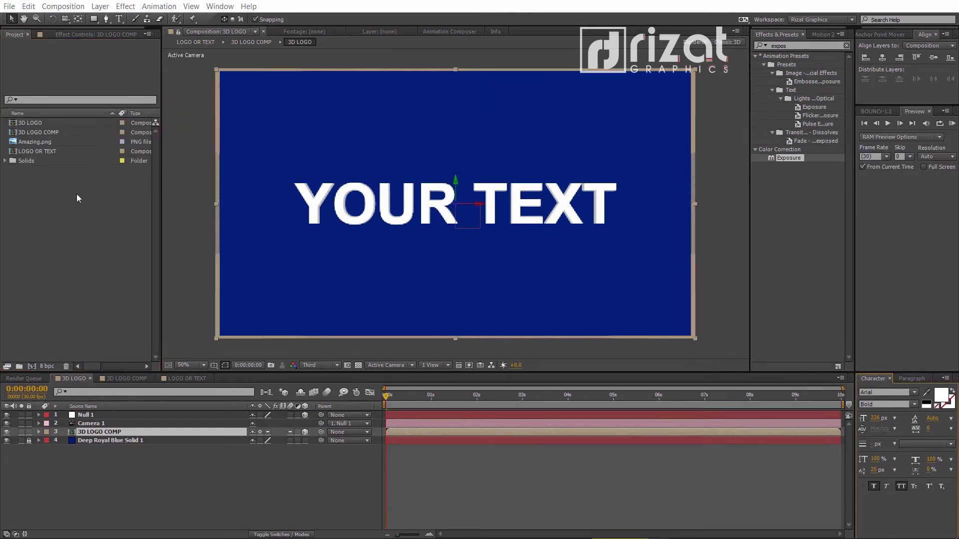
pyautogui.click(82, 199)
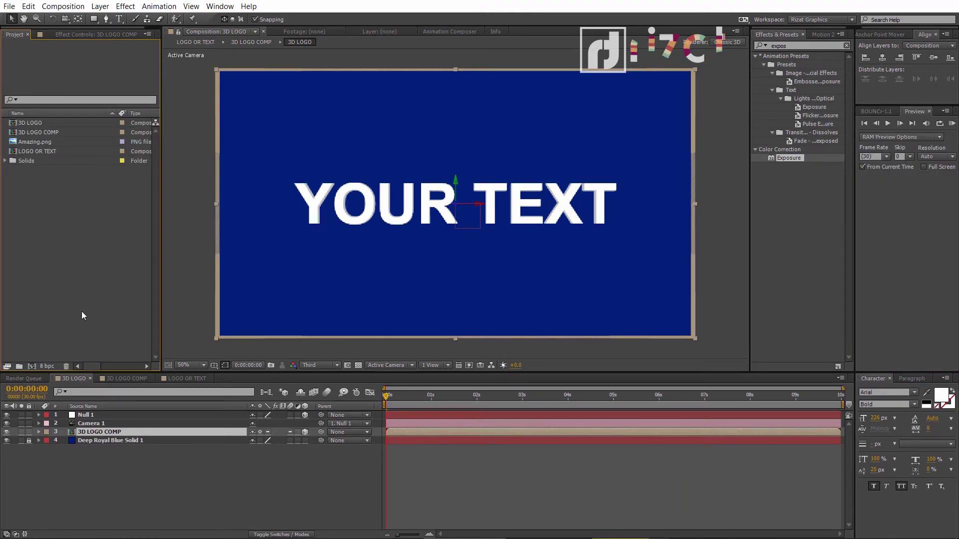
pyautogui.click(176, 376)
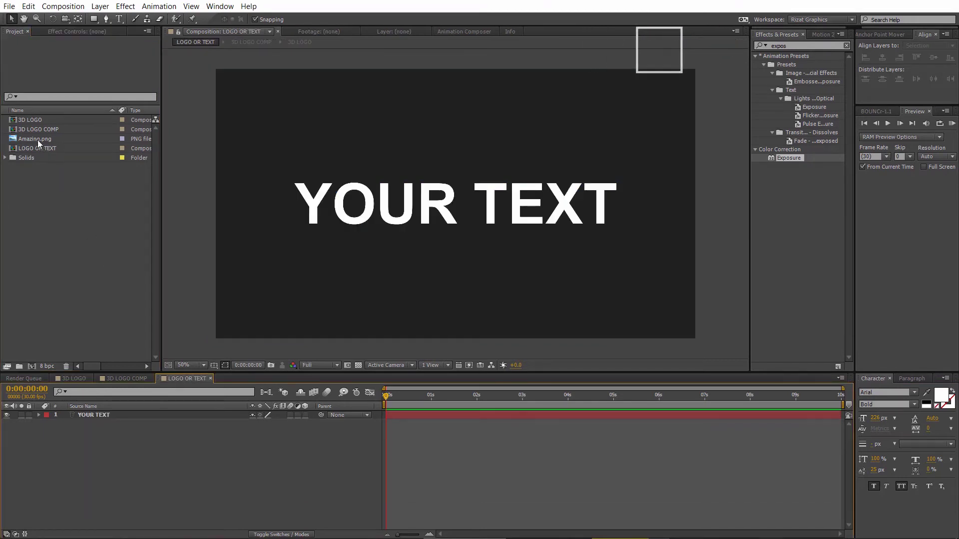
# Add Amazing.png to the composition at 45% scale and hide the YOUR TEXT layer.
pyautogui.moveTo(37, 139); pyautogui.dragTo(58, 412)
pyautogui.press('s')
pyautogui.moveTo(265, 424); pyautogui.dragTo(234, 420)
pyautogui.click(8, 433)
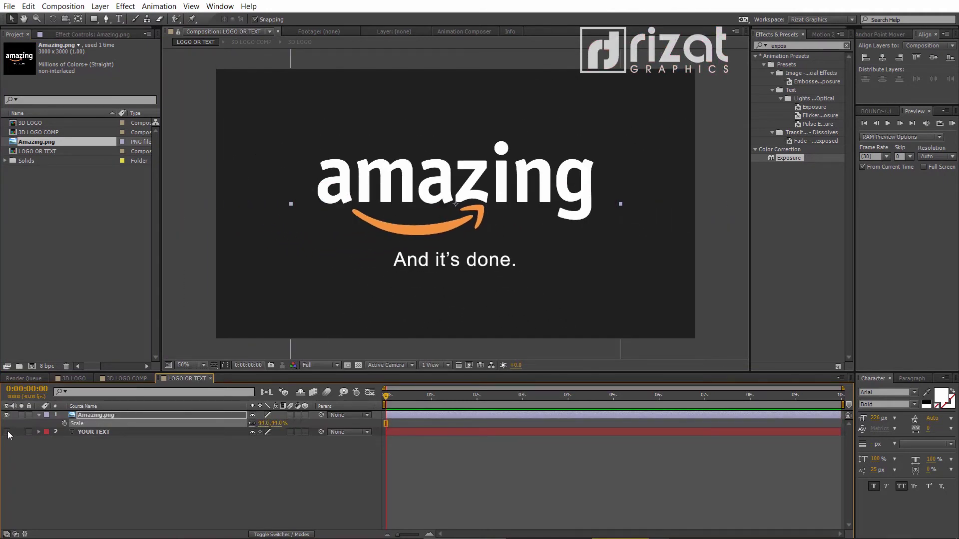
# In 3D LOGO, reset Null 1's transform and clear its X and Y Rotation animation.
pyautogui.click(74, 378)
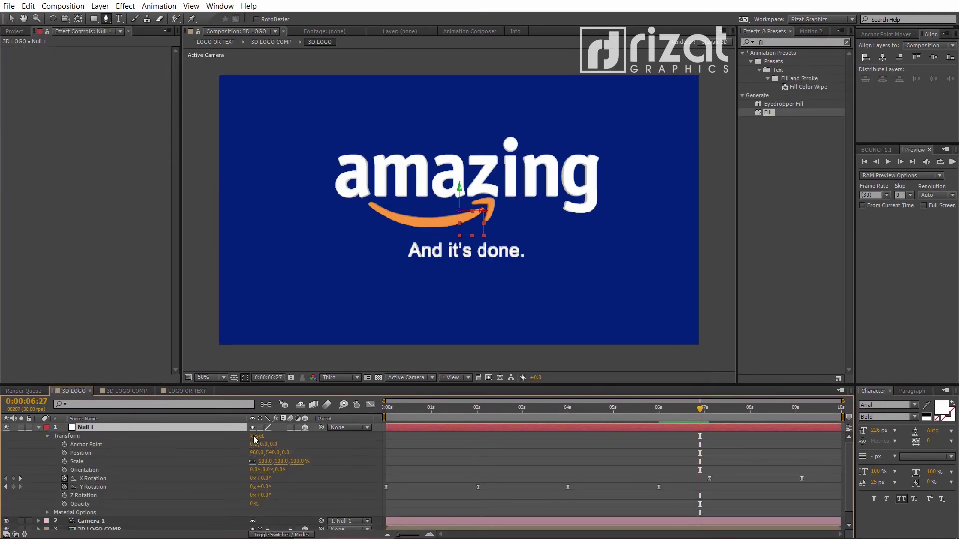
pyautogui.click(255, 437)
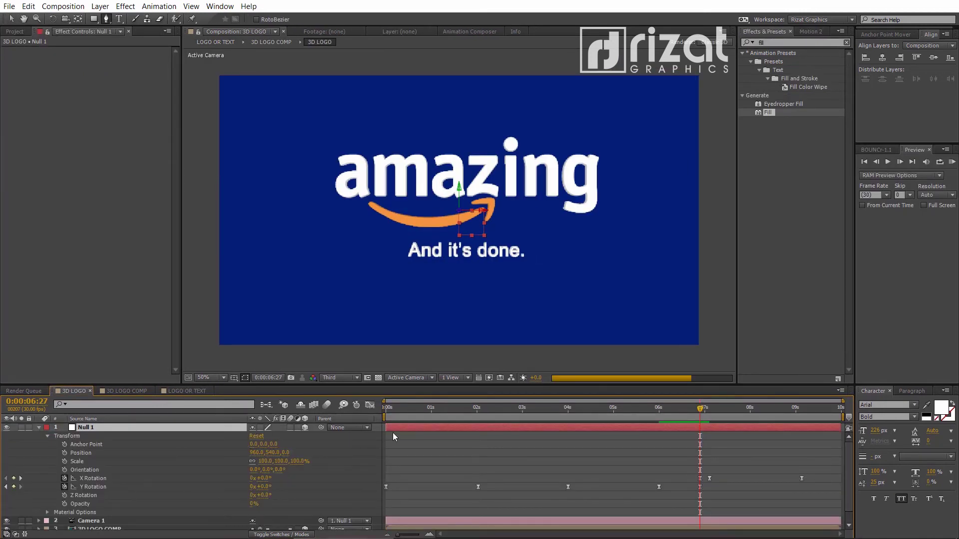
pyautogui.click(65, 478)
pyautogui.click(65, 487)
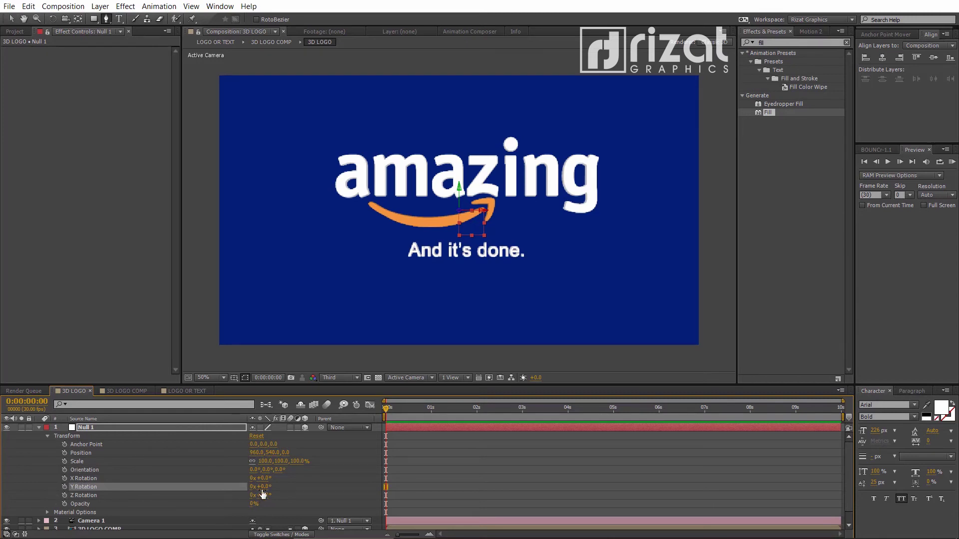
pyautogui.moveTo(264, 490)
pyautogui.mouseDown()
pyautogui.moveTo(280, 490)
pyautogui.moveTo(250, 490)
pyautogui.mouseUp()
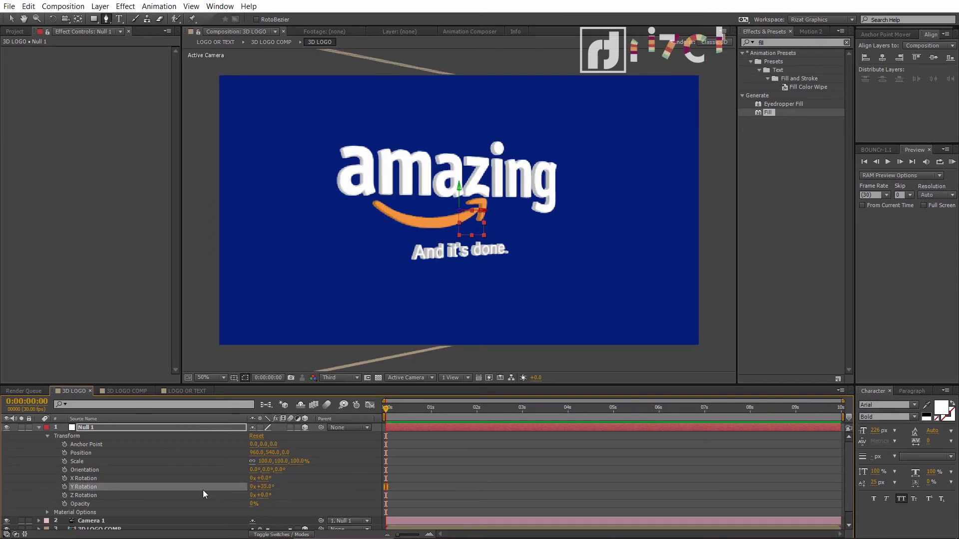
pyautogui.hotkey('ctrl', 'z')
# Keyframe Null 1's Y Rotation at 0 s, near 2 s, and -1x+0.0° at 4 s.
pyautogui.click(65, 489)
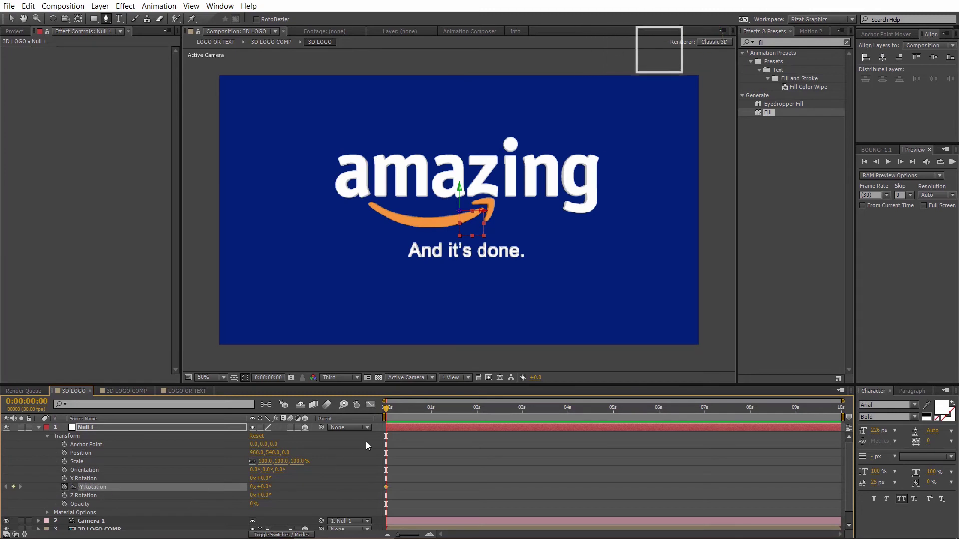
pyautogui.click(405, 407)
pyautogui.moveTo(264, 491); pyautogui.dragTo(438, 413)
pyautogui.press('KP_0')
pyautogui.click(568, 407)
pyautogui.click(260, 487)
pyautogui.press('Return')
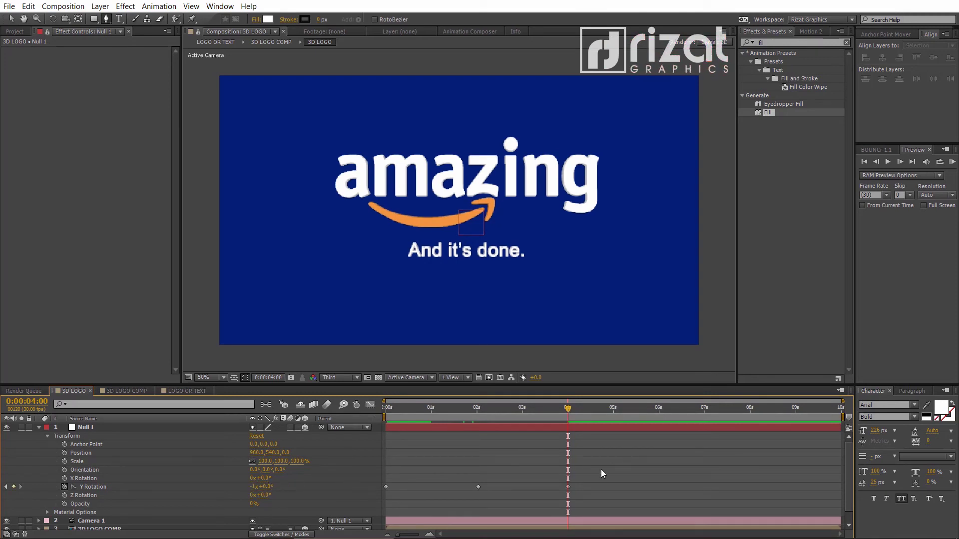
# Apply Easy Ease to all Y Rotation keyframes and RAM-preview the full spin, then stop.
pyautogui.moveTo(619, 455); pyautogui.dragTo(378, 496)
pyautogui.rightClick(385, 489)
pyautogui.moveTo(408, 481)
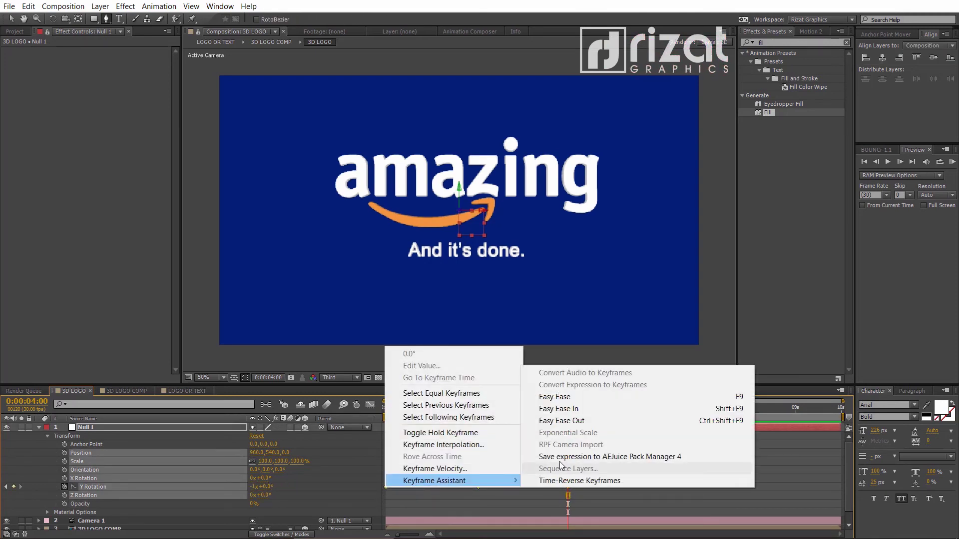
pyautogui.click(580, 396)
pyautogui.click(871, 295)
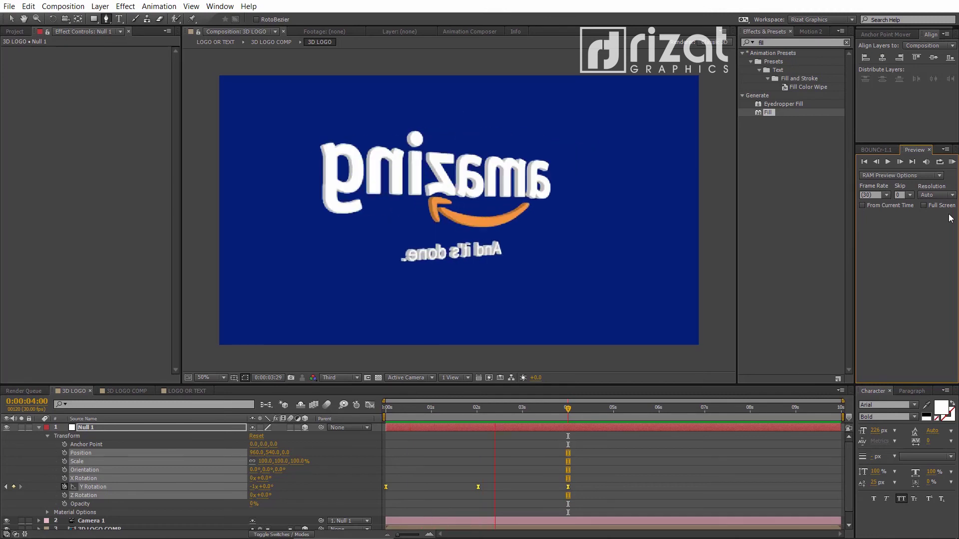
pyautogui.click(480, 339)
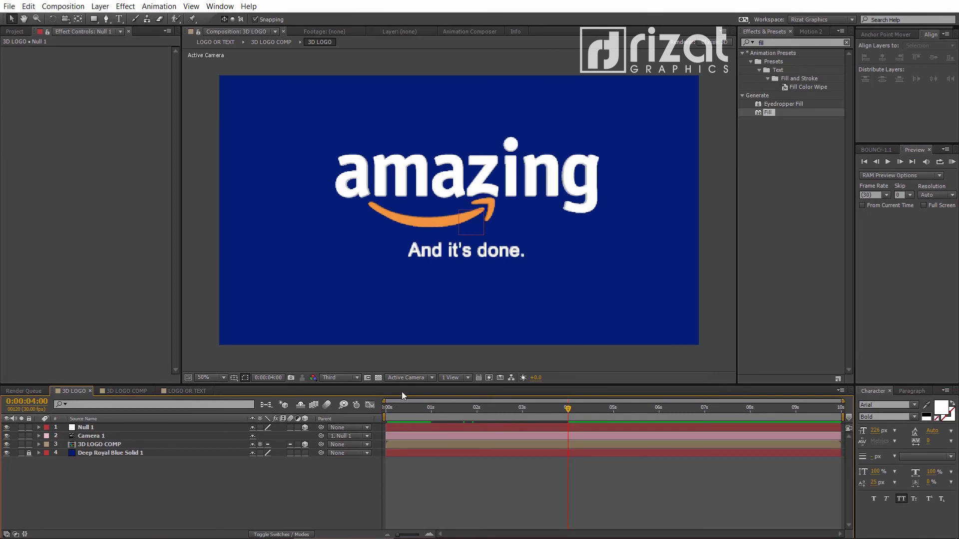
pyautogui.click(127, 391)
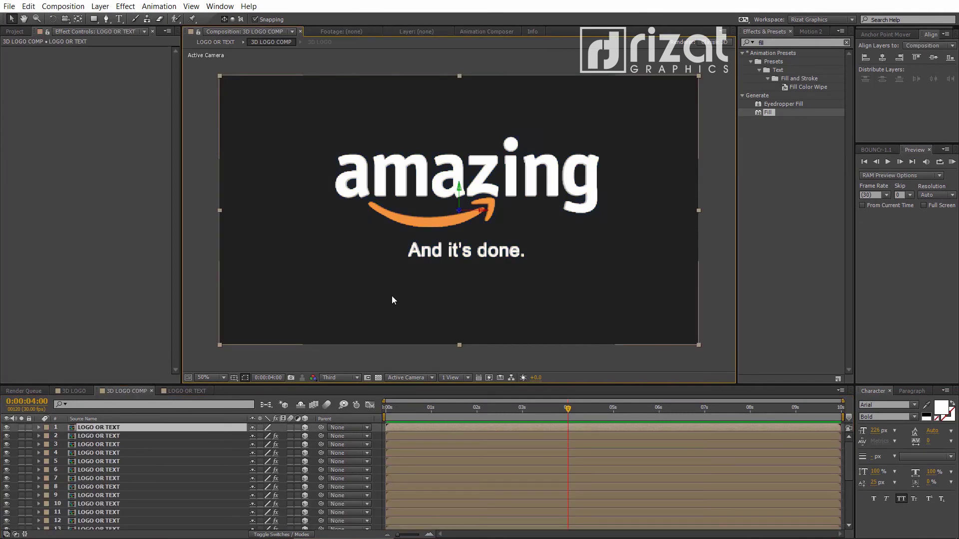
pyautogui.click(388, 356)
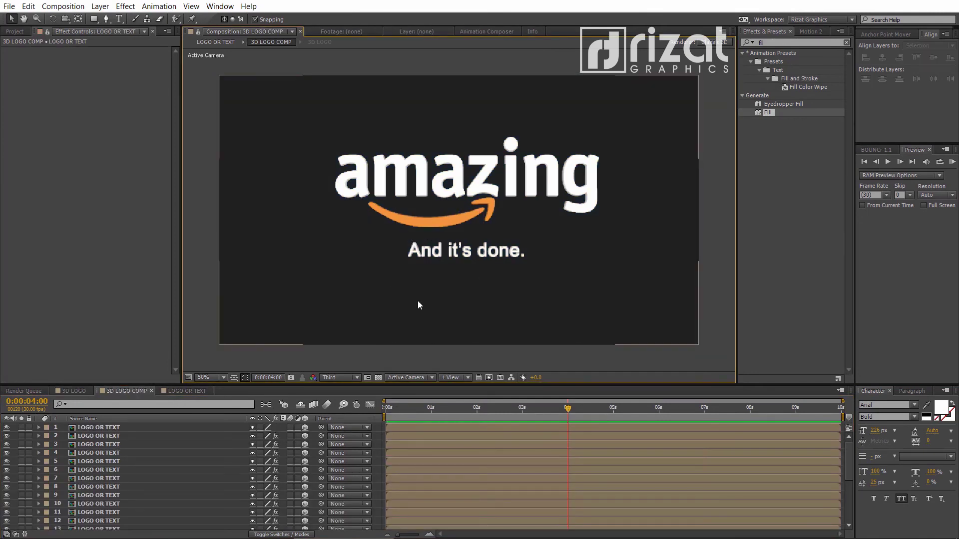
pyautogui.click(403, 378)
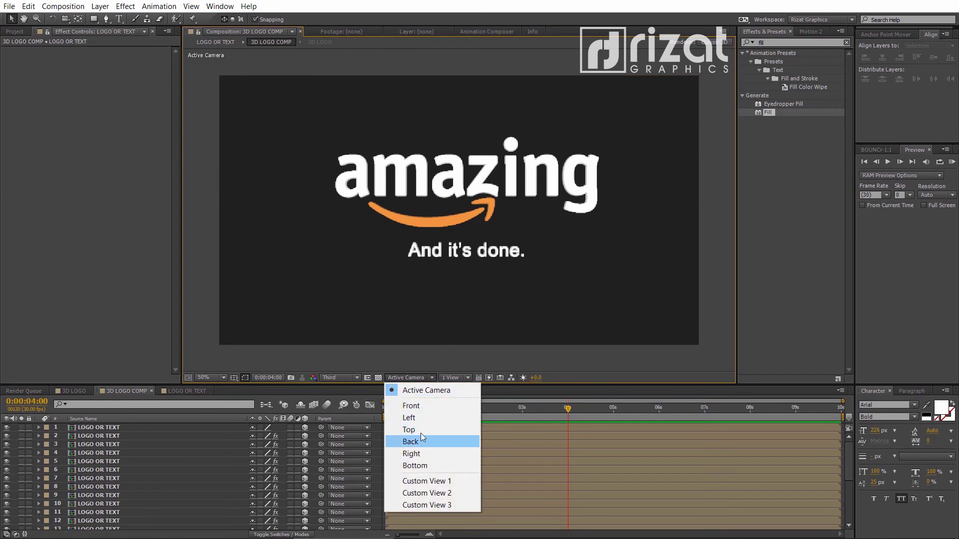
pyautogui.click(428, 483)
pyautogui.scroll(2, 397, 258)
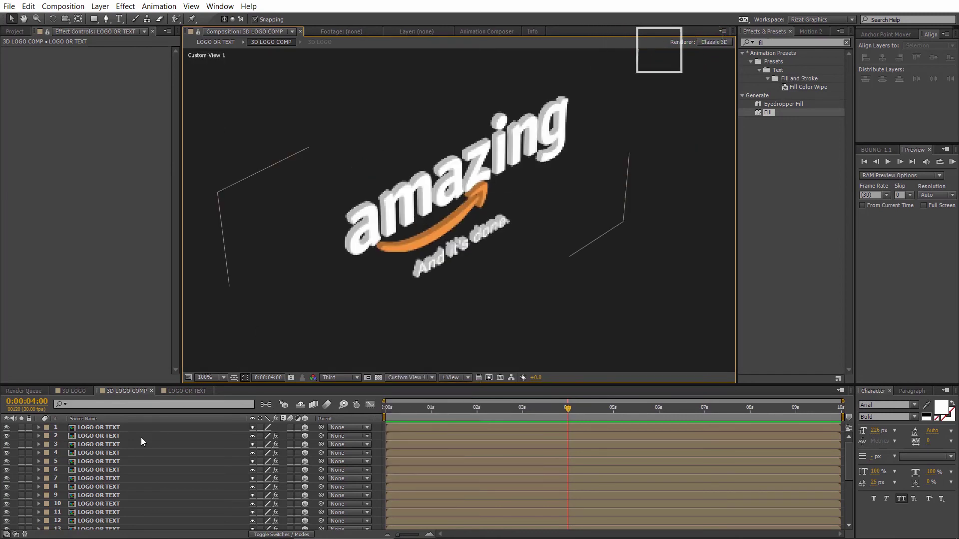
pyautogui.click(118, 439)
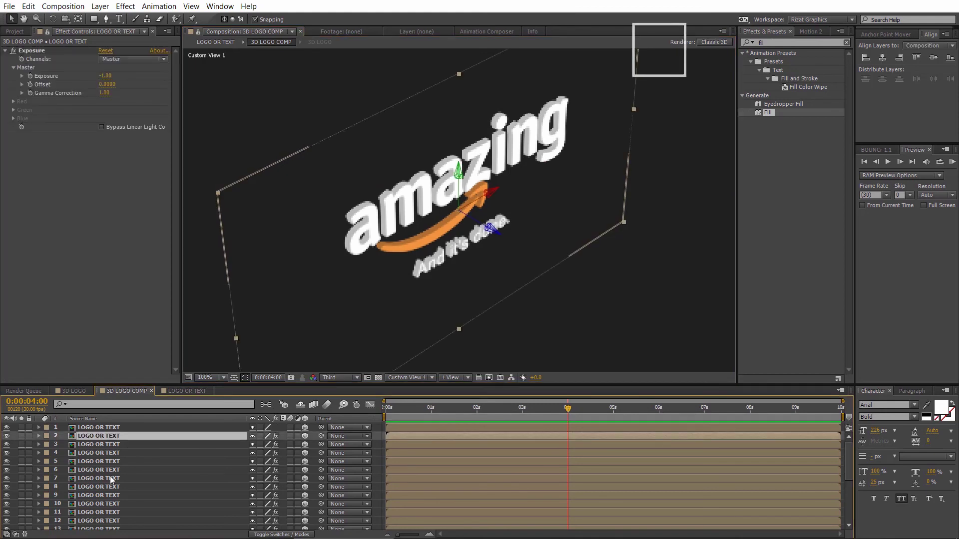
pyautogui.keyDown('shift'); pyautogui.click(122, 477); pyautogui.keyUp('shift')
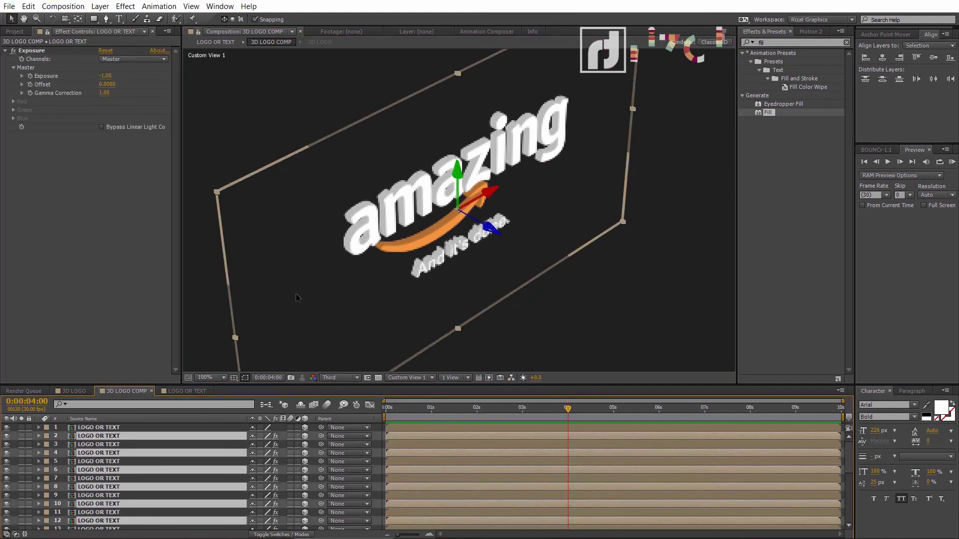
pyautogui.scroll(2, 316, 250)
pyautogui.moveTo(293, 267); pyautogui.dragTo(372, 272)
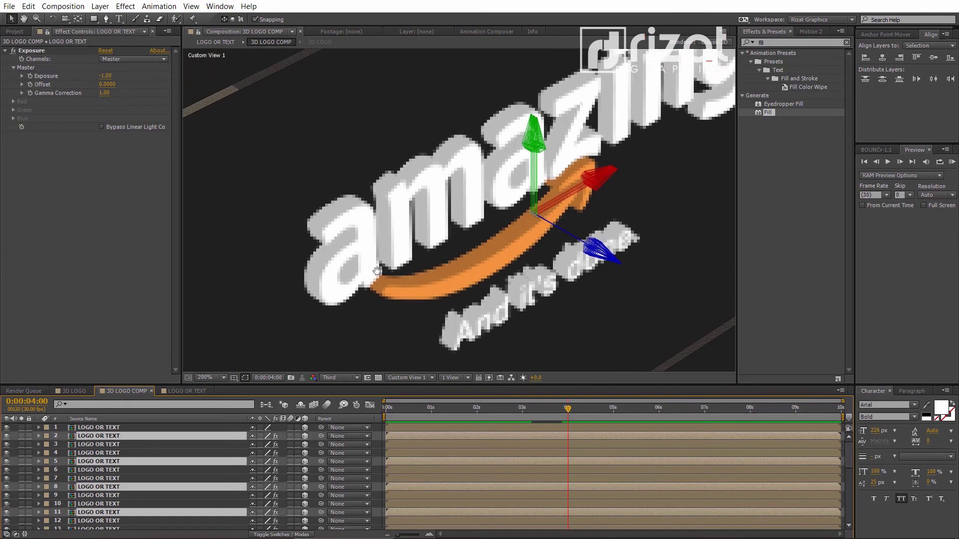
pyautogui.click(334, 378)
pyautogui.click(342, 405)
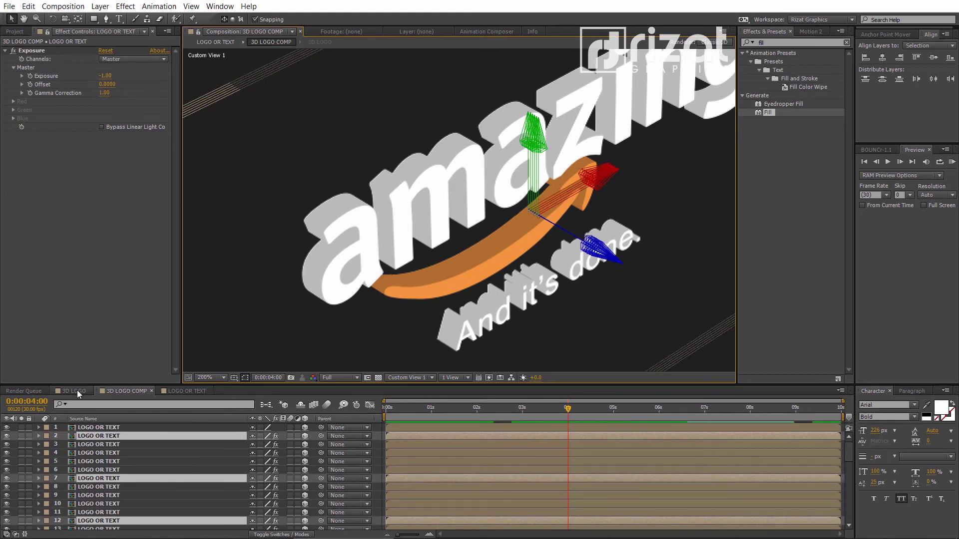
pyautogui.click(75, 391)
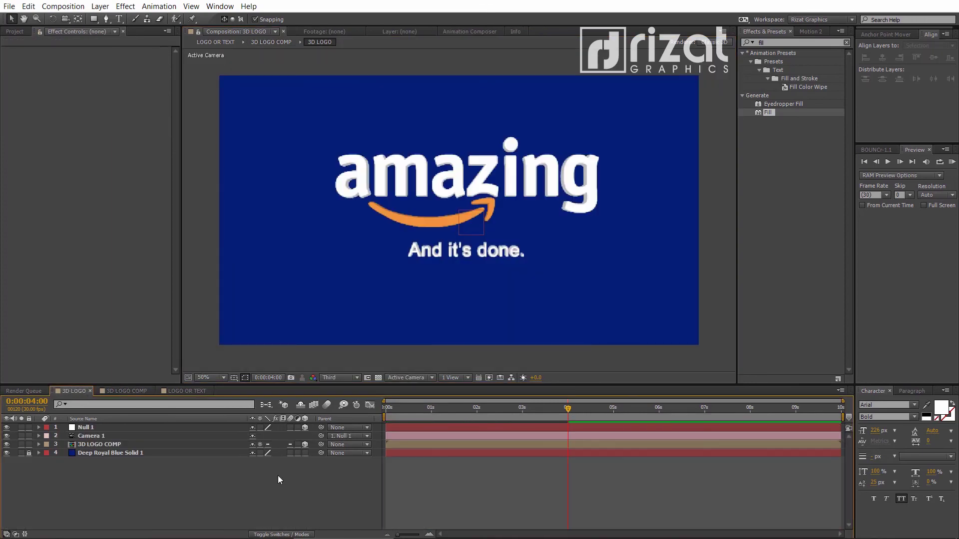
pyautogui.click(952, 162)
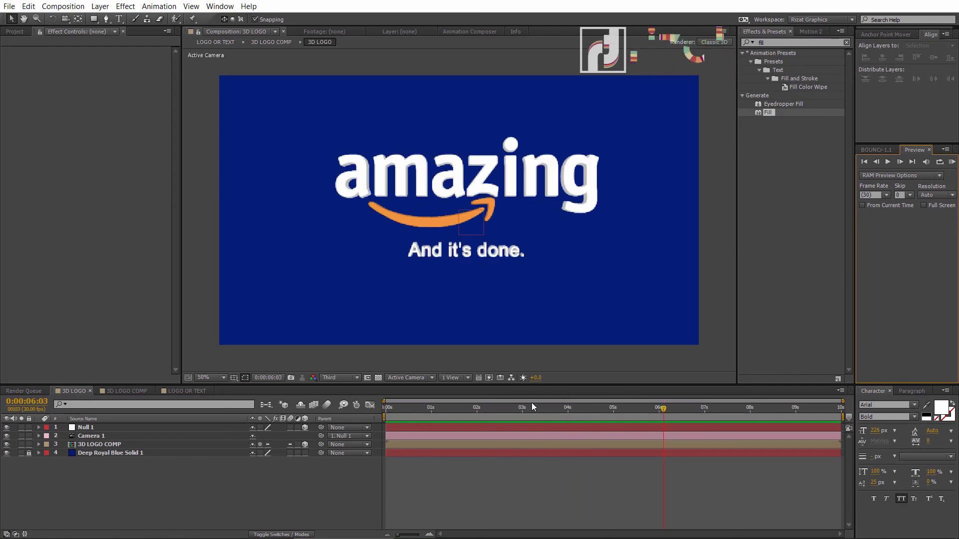
pyautogui.click(503, 410)
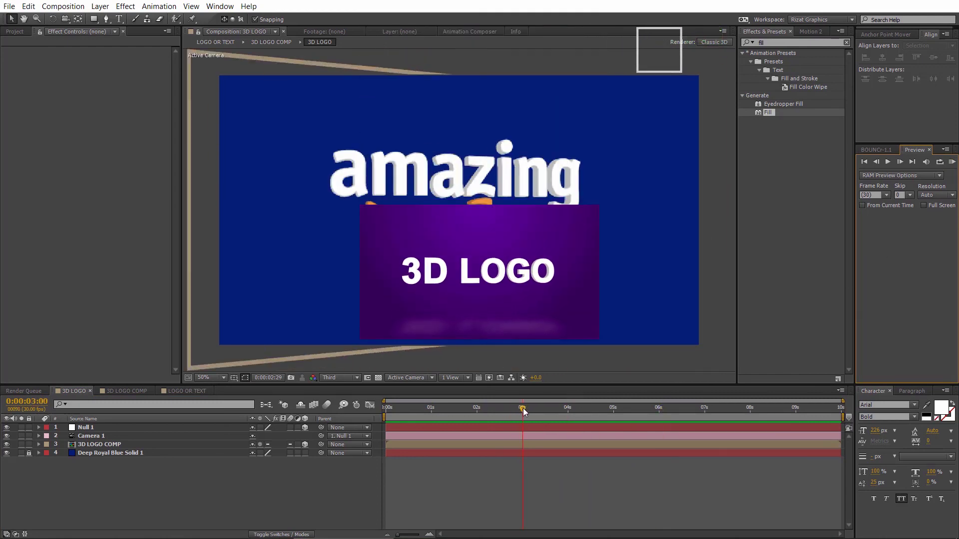